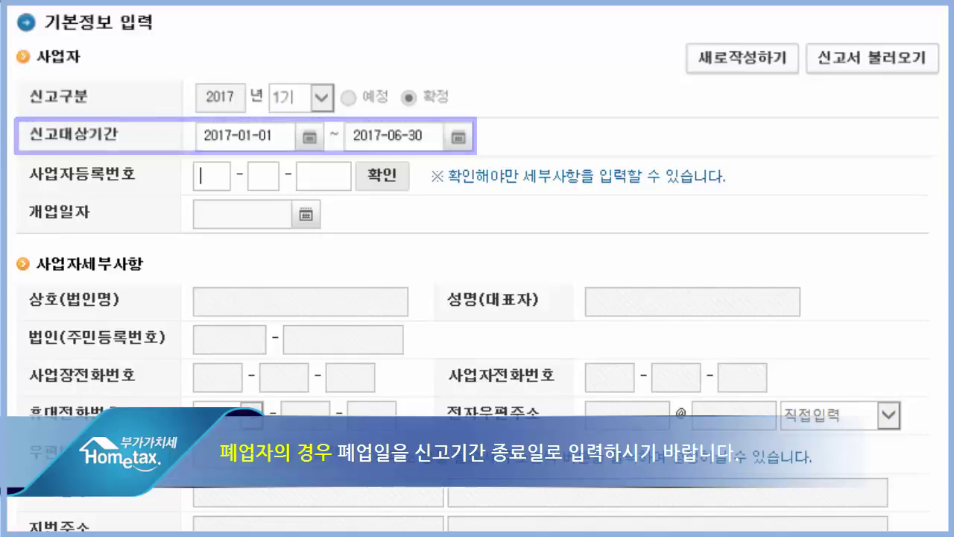
Enter the business registration number (사업자등록번호) in the basic information form and verify it.
type("101 - ●● - ")
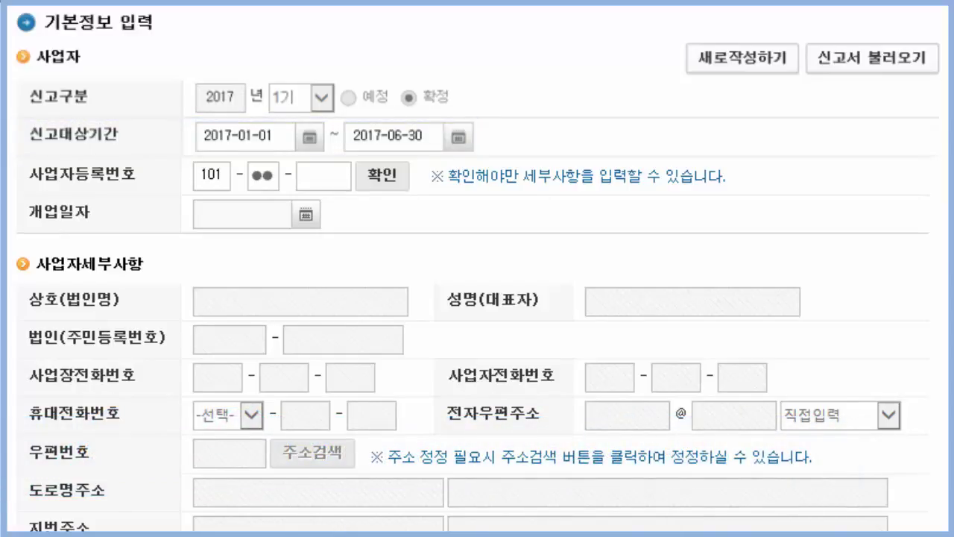
type("●●●●")
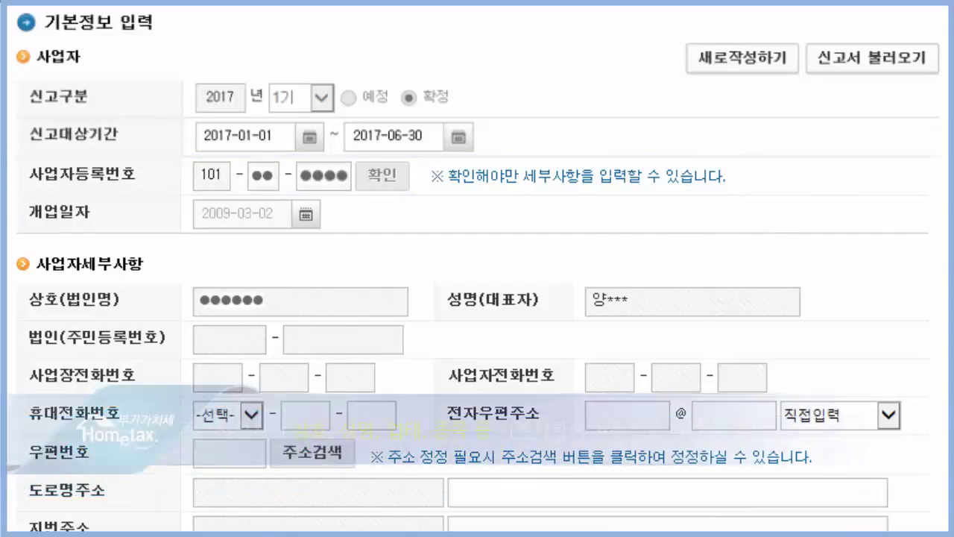
left_click(395, 181)
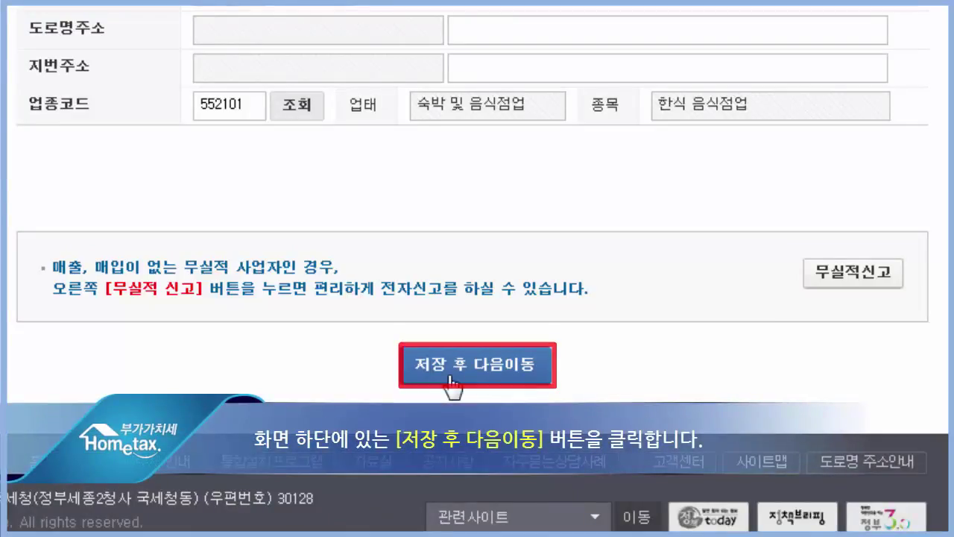
Save the basic information and the form selection, proceeding to the return contents.
left_click(450, 376)
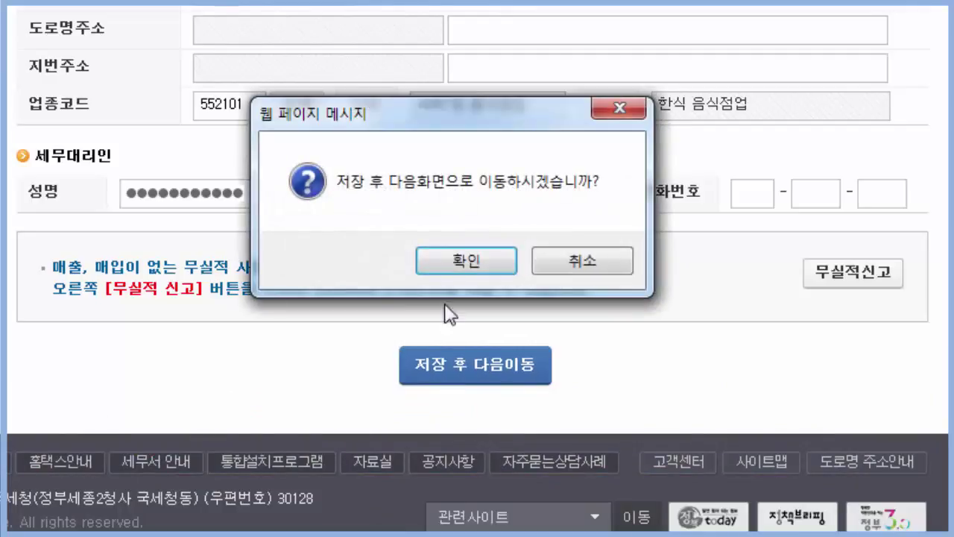
left_click(452, 260)
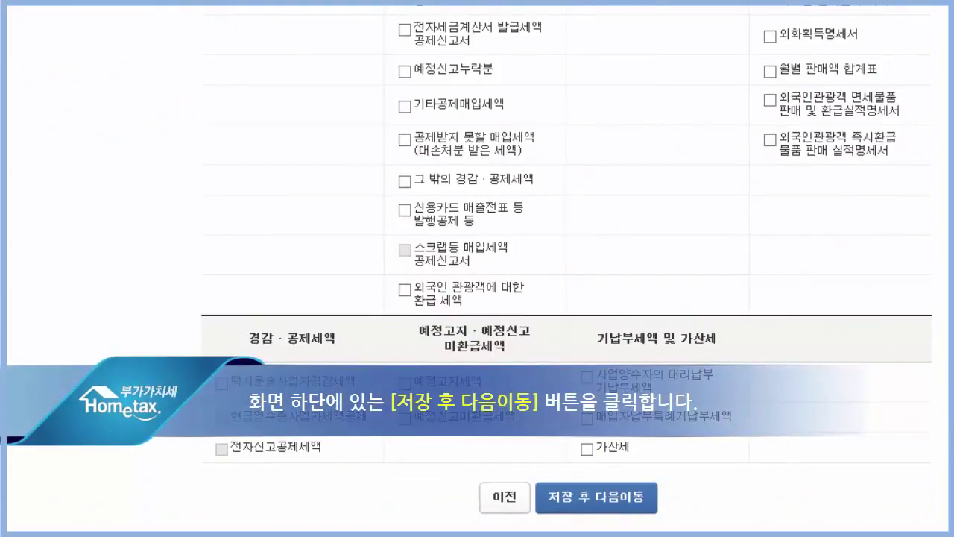
left_click(579, 503)
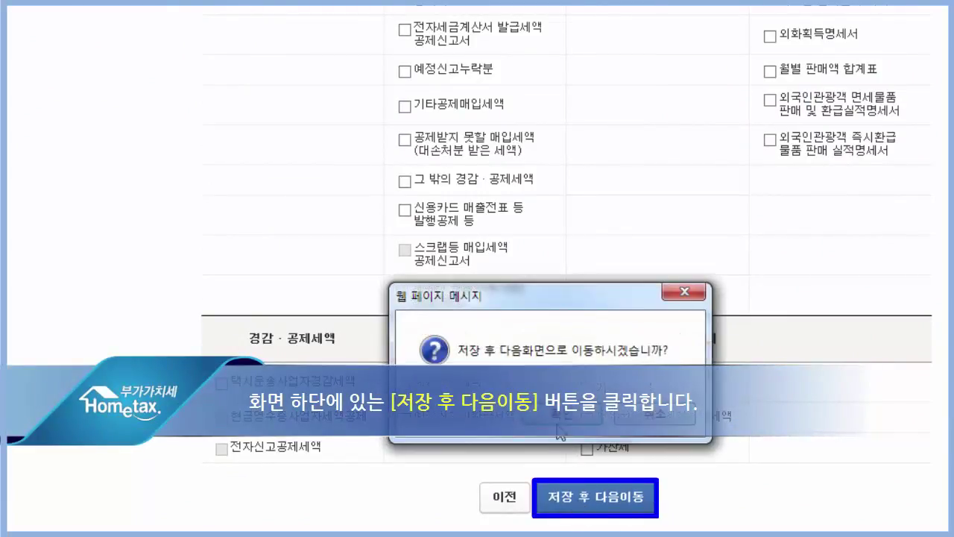
left_click(561, 415)
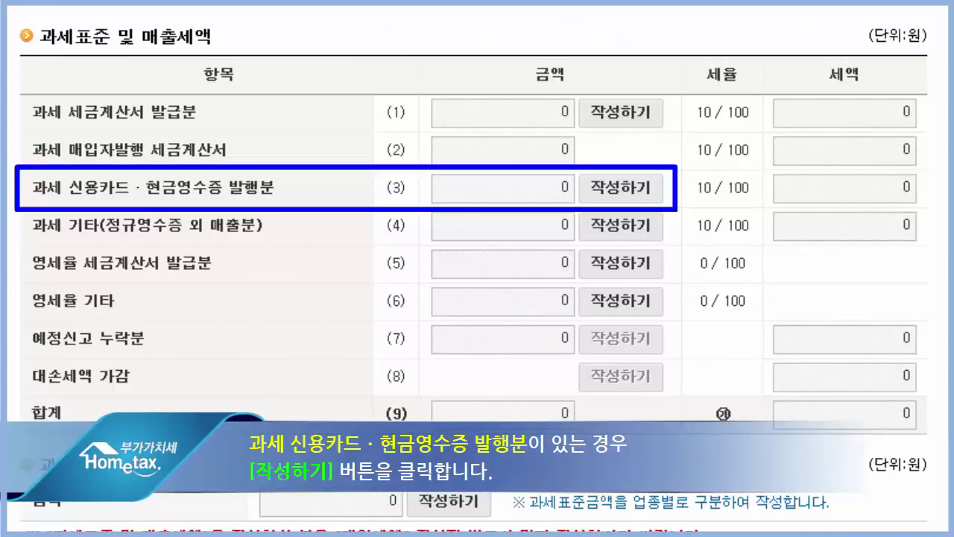
From the 과세 신용카드·현금영수증 발행분 item, open the 신용카드매출금액등 발행금액집계표 for filling in.
left_click(633, 196)
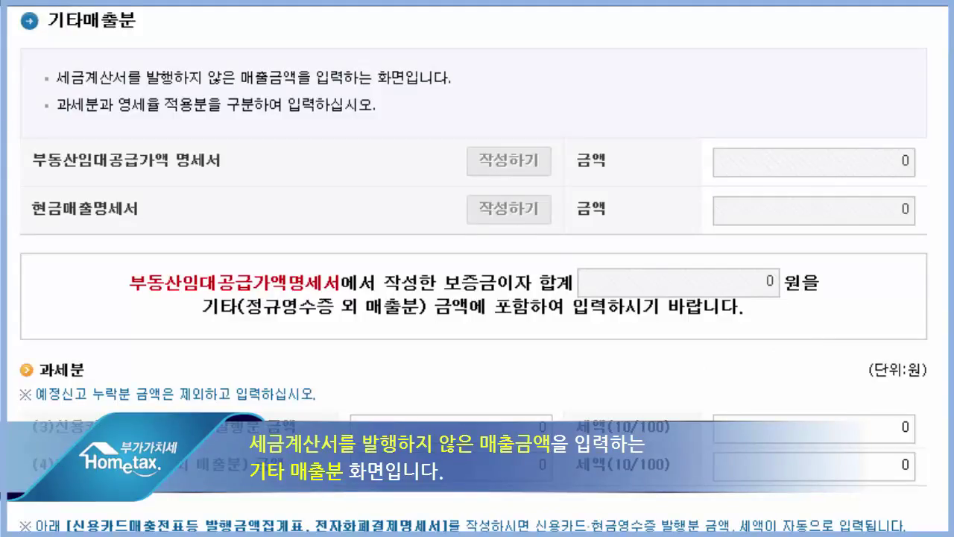
scroll(473, 268, "down", 4)
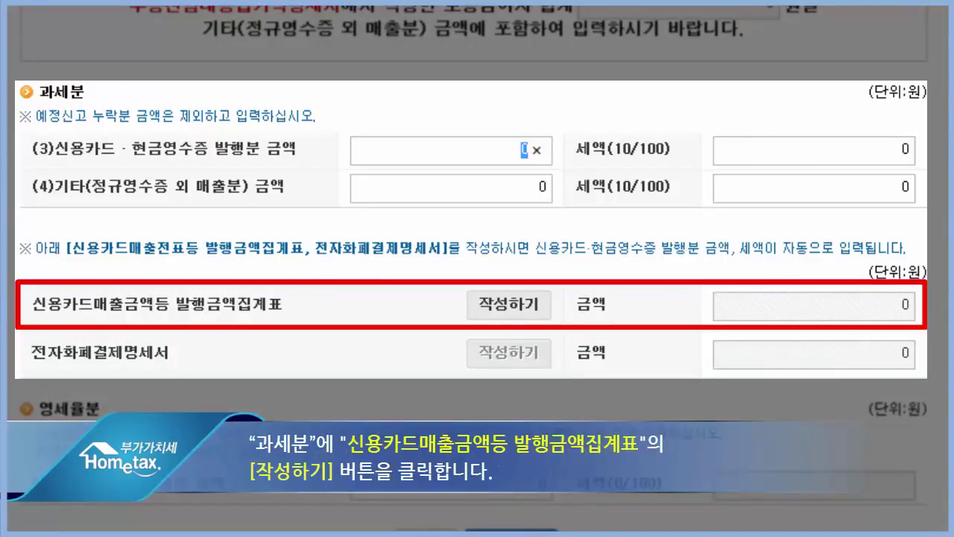
left_click(519, 305)
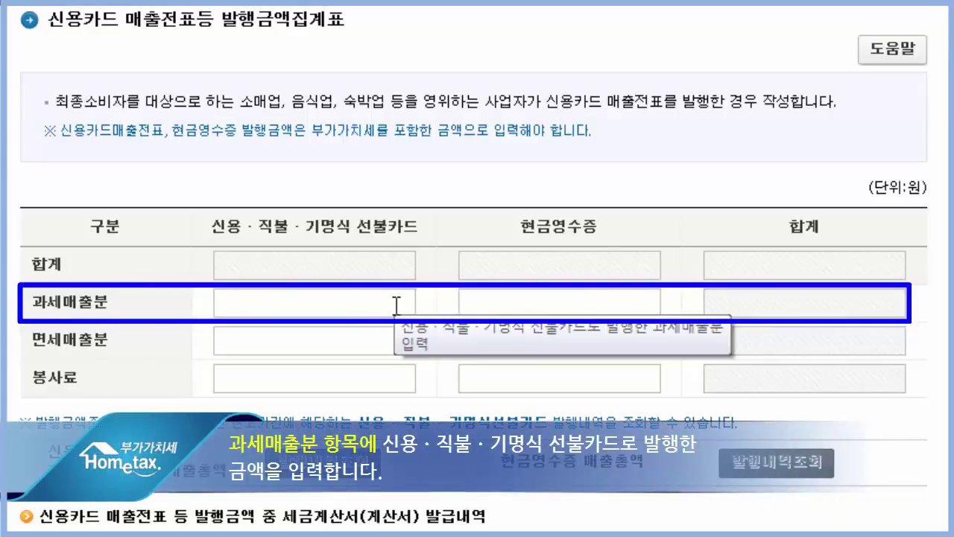
Enter taxable sales (과세매출분) of 113,100,000 for cards and 45,300,000 for cash receipts, and complete the summary form.
left_click(396, 306)
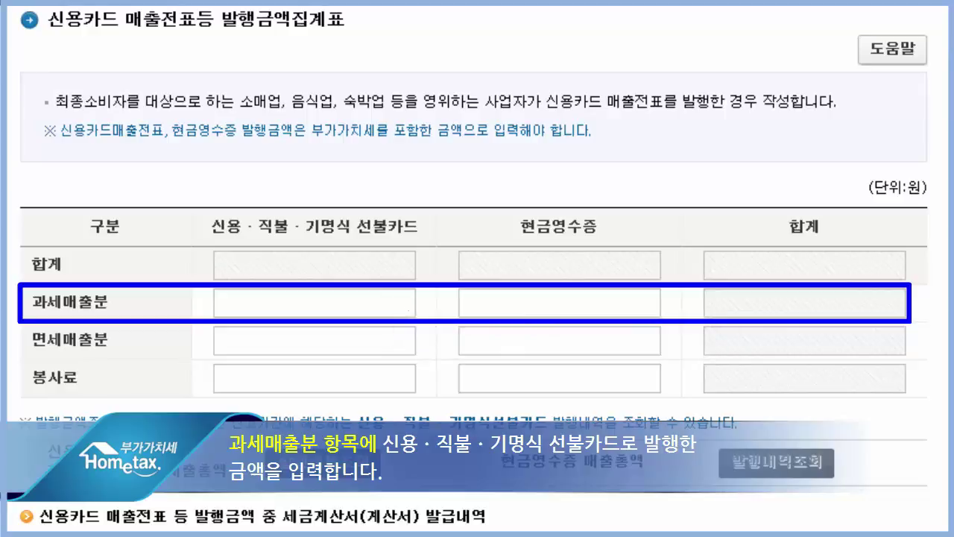
type("113100000")
key("Tab")
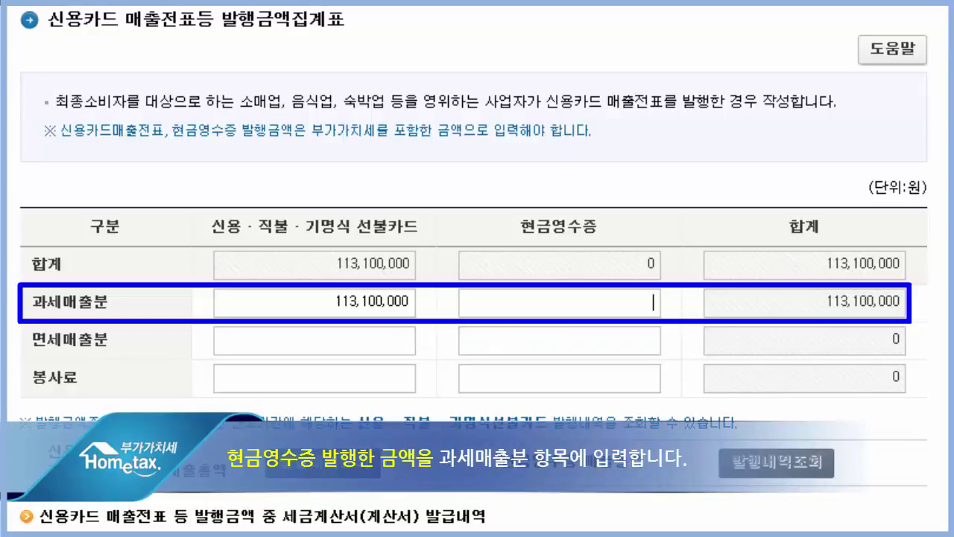
type("45300000")
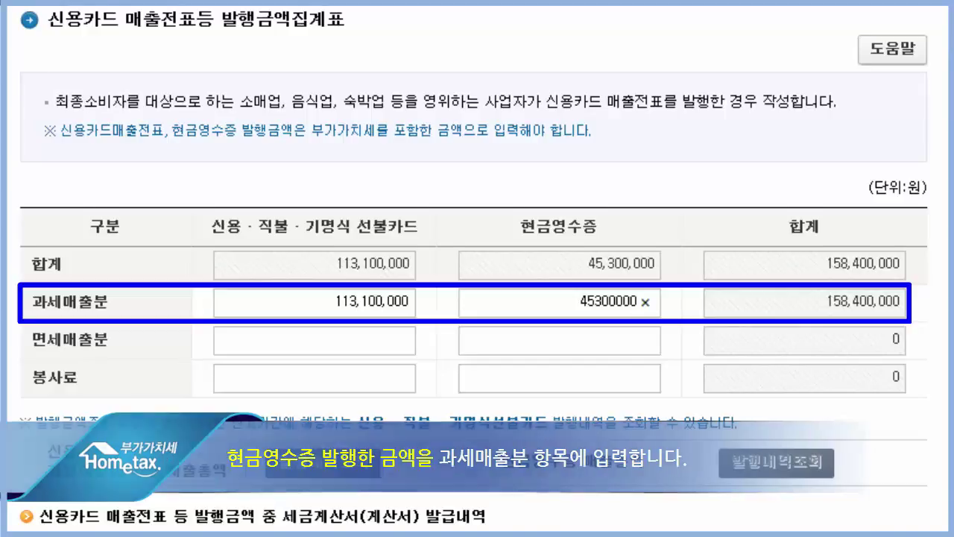
scroll(477, 268, "down", 1)
scroll(477, 269, "down", 2)
left_click(407, 104)
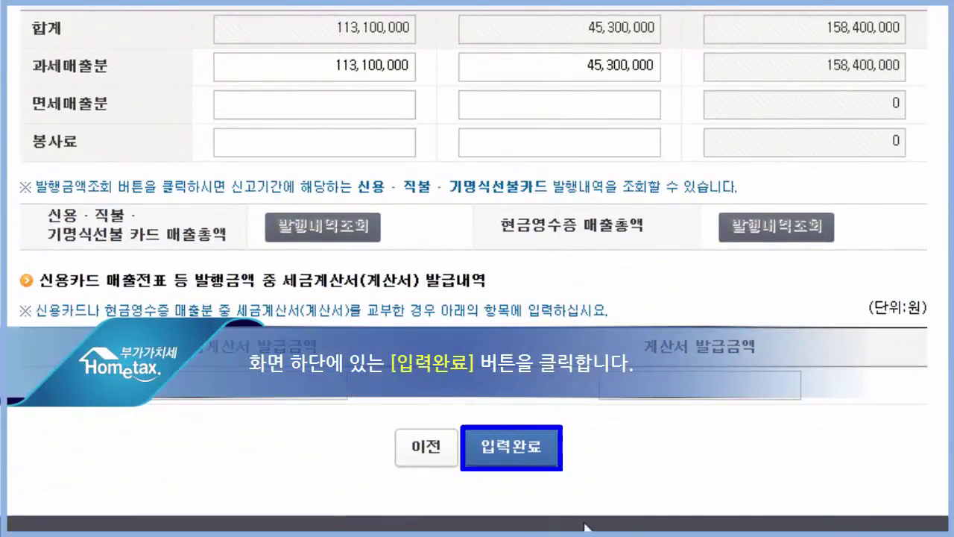
left_click(516, 456)
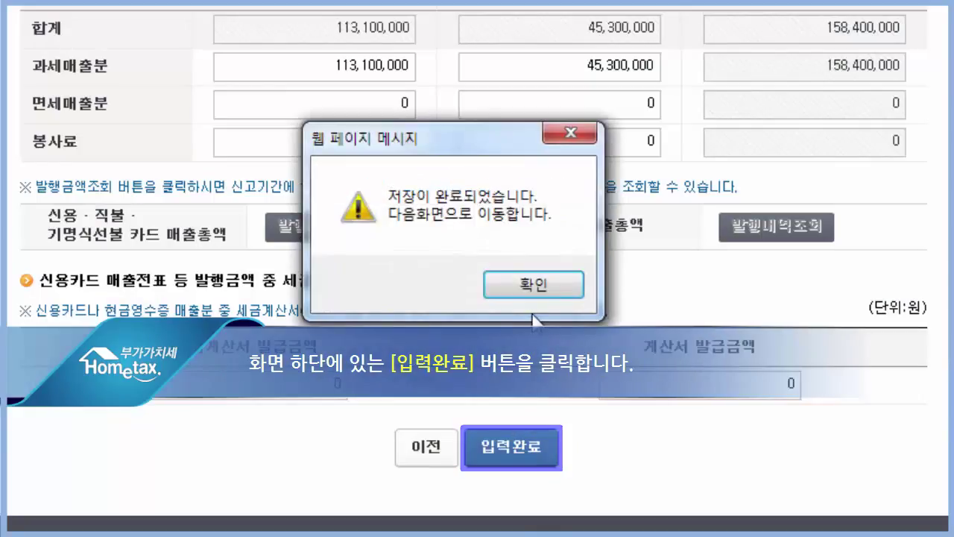
left_click(531, 284)
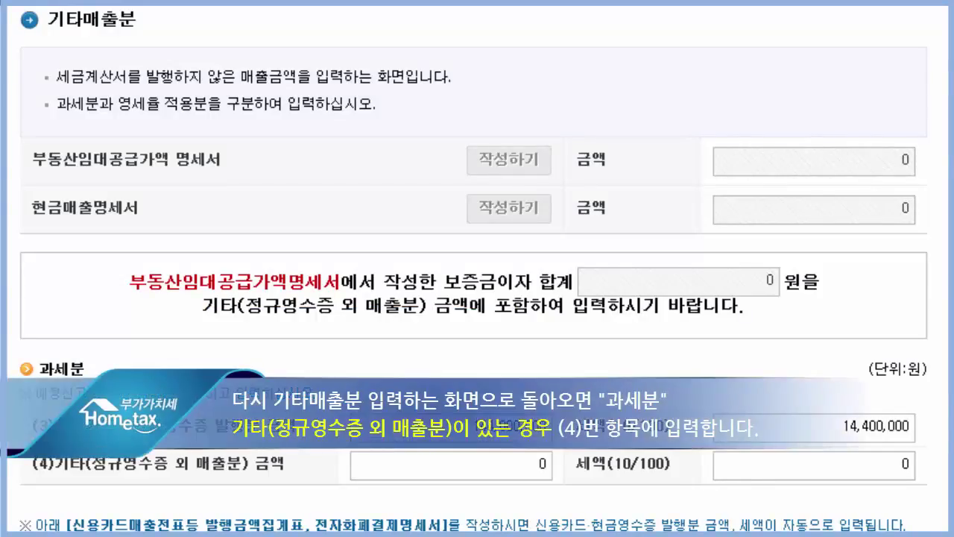
Enter 11,000,000 as the (4) 기타(정규영수증 외 매출분) amount and complete the other sales form.
scroll(322, 192, "down", 4)
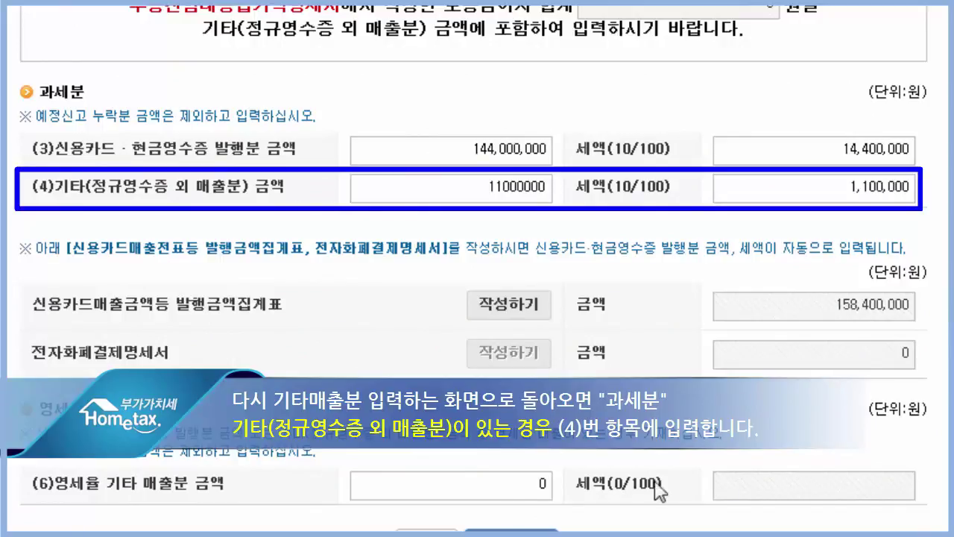
scroll(476, 268, "down", 5)
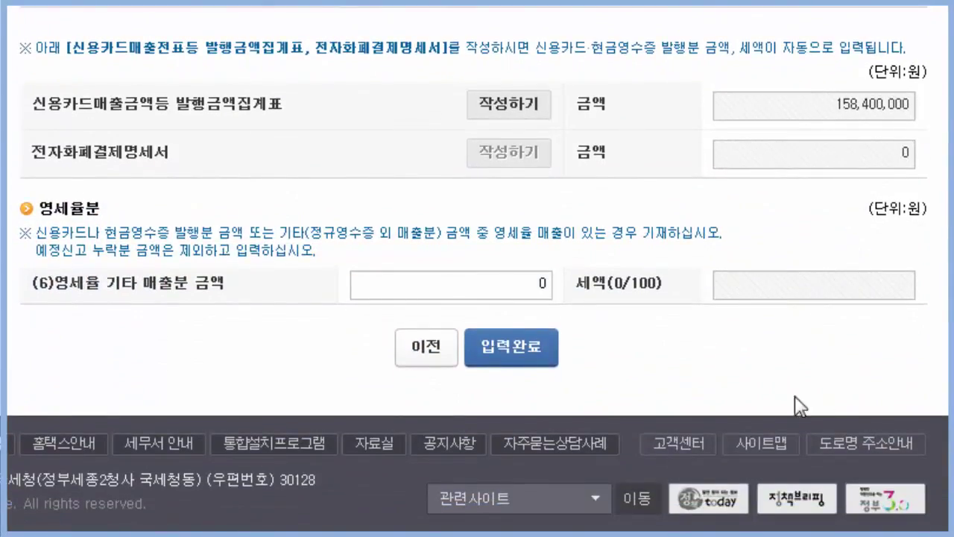
left_click(514, 354)
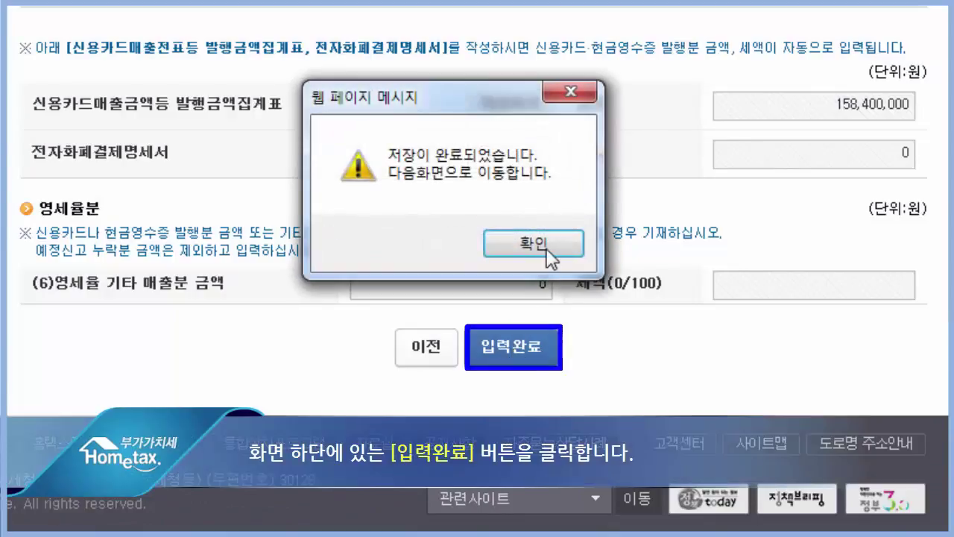
left_click(546, 246)
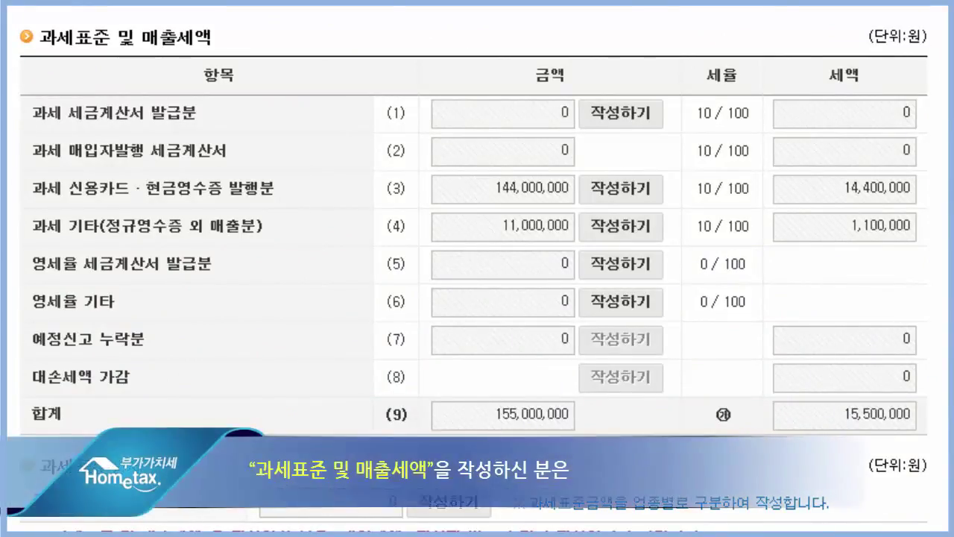
Fill in the 과세표준명세 with 155,000,000 for the 한식 음식점업 row (552101) and save it.
scroll(477, 253, "down", 2)
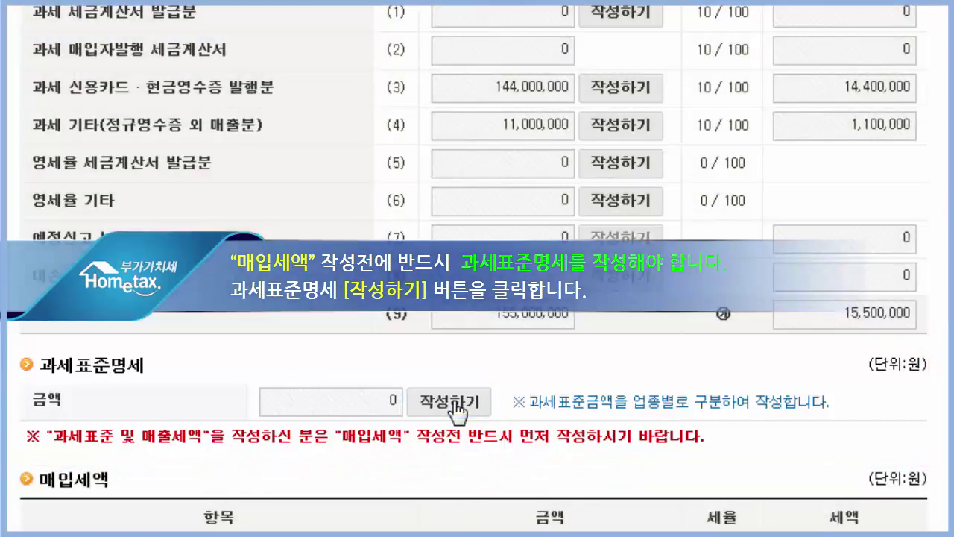
left_click(458, 404)
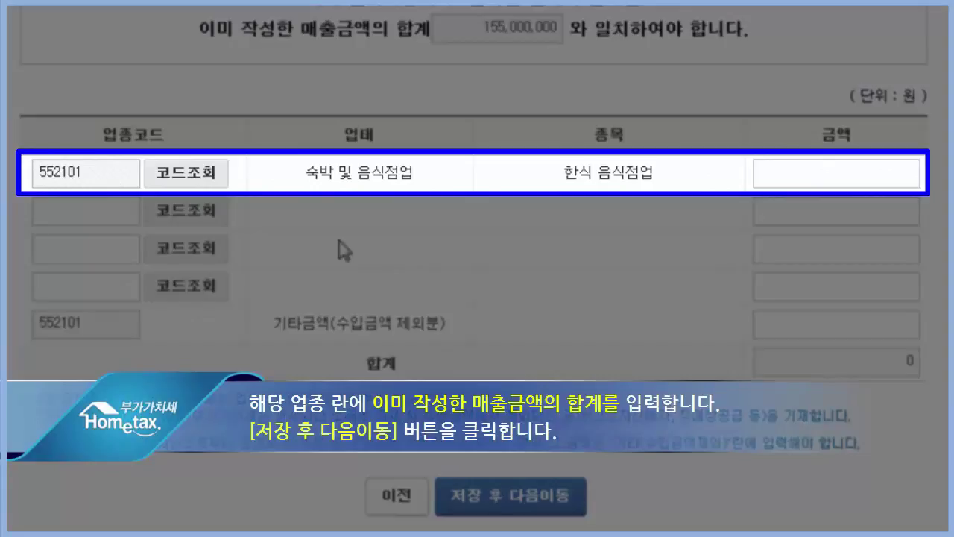
left_click(909, 175)
type("155000000")
key("Tab")
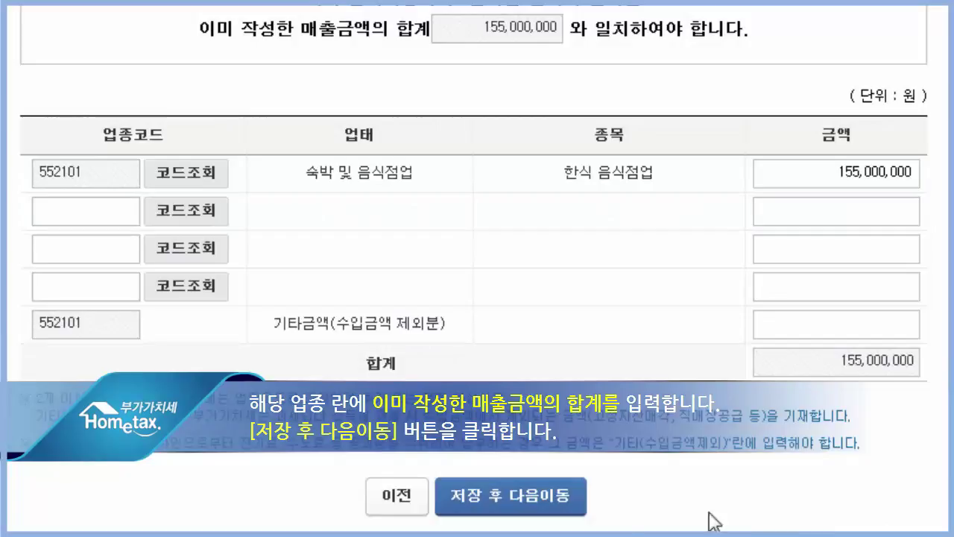
left_click(497, 497)
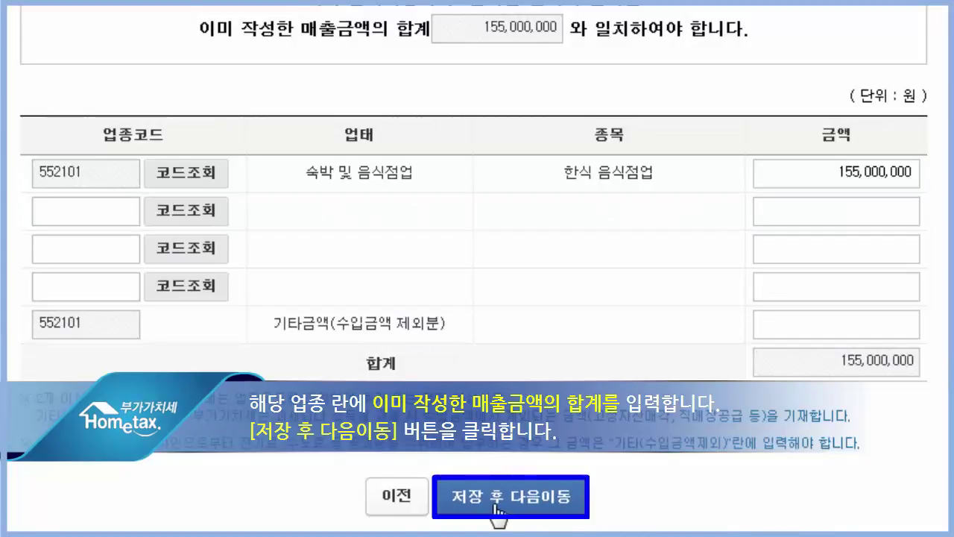
left_click(432, 314)
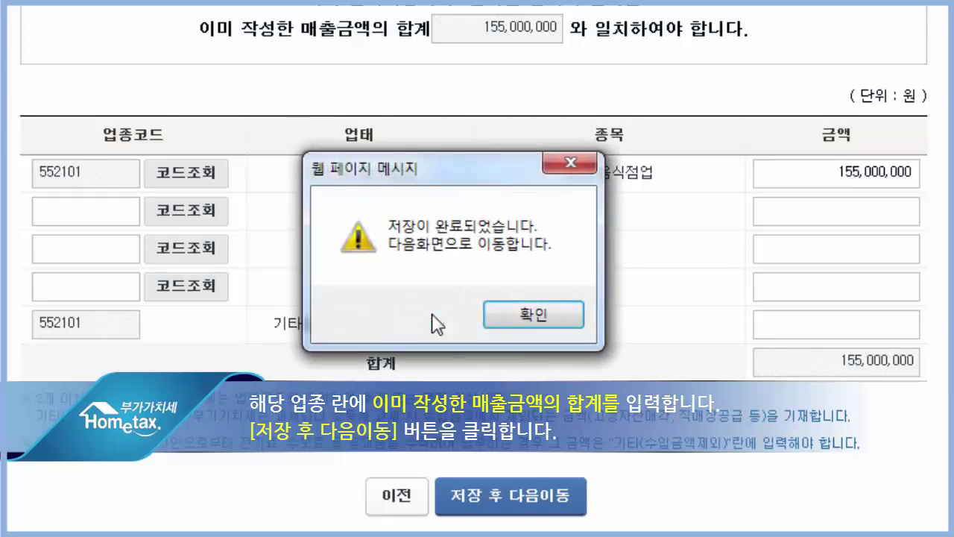
left_click(514, 318)
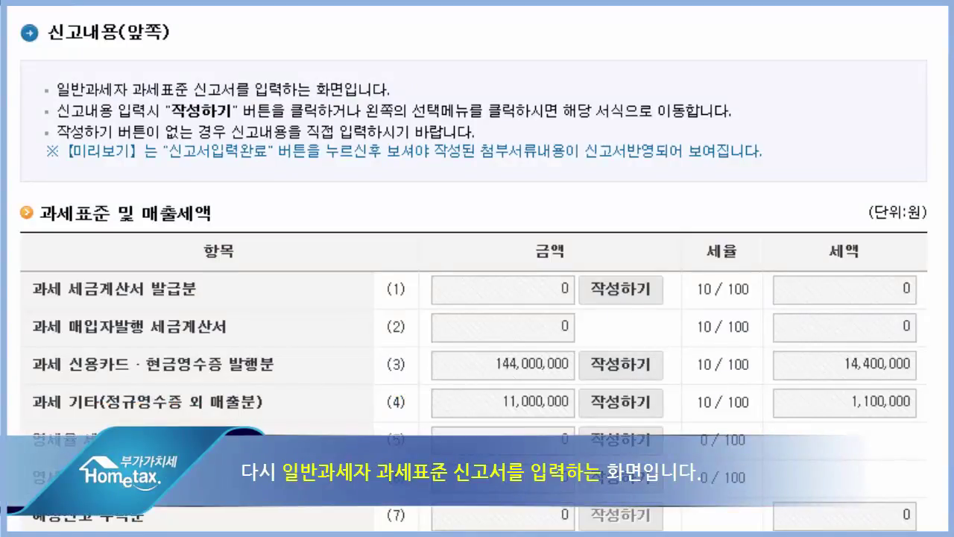
Open the 세금계산서수취분 일반매입 form and enter and verify the supplier's business registration number for a 과세분 purchase.
scroll(477, 269, "down", 5)
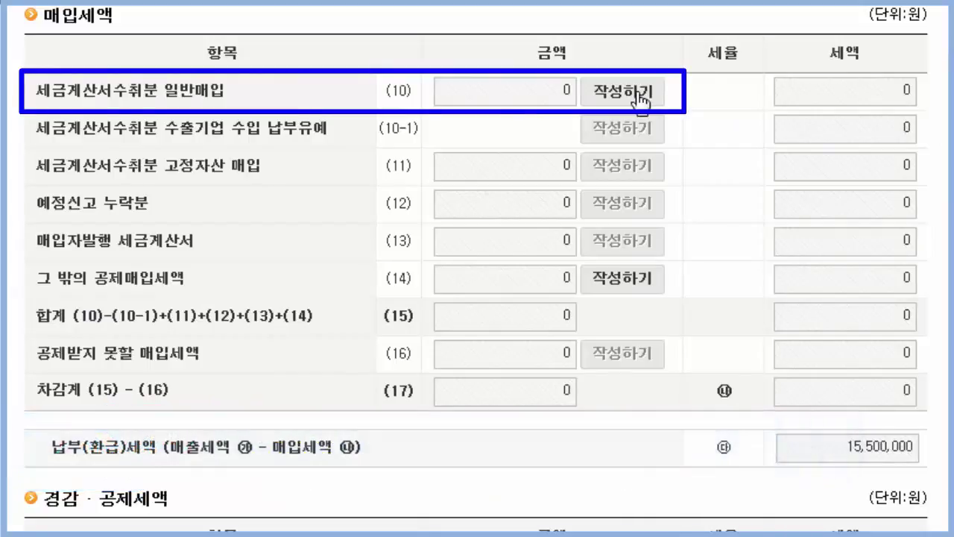
left_click(638, 92)
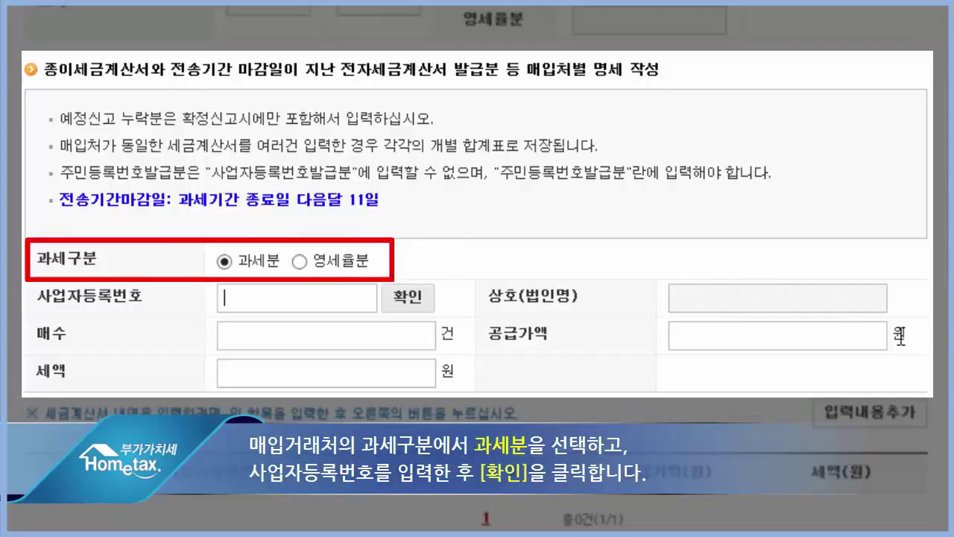
type("●●●●●●●●")
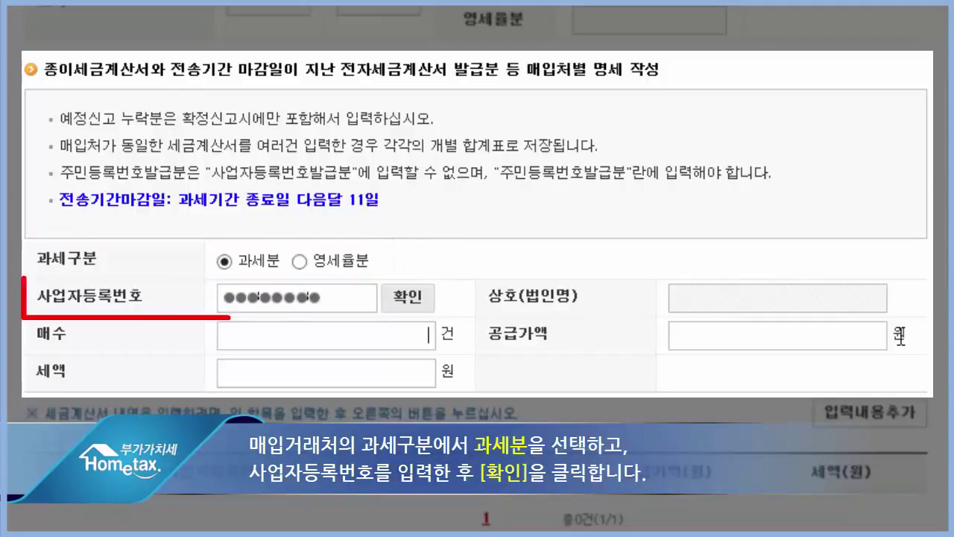
left_click(402, 298)
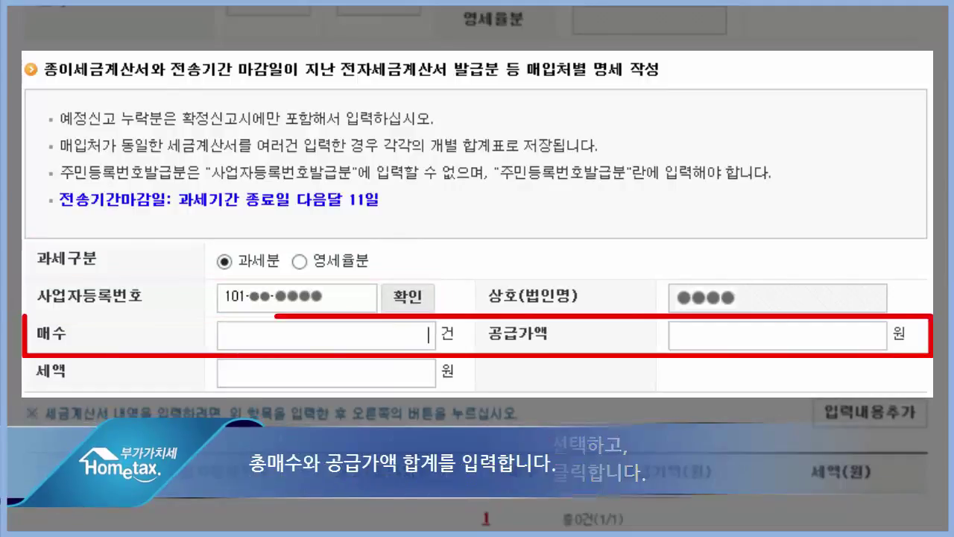
Set the purchase to 3 invoices (매수) with a supply value (공급가액) of 30,000,000 and add it to the list.
type("3")
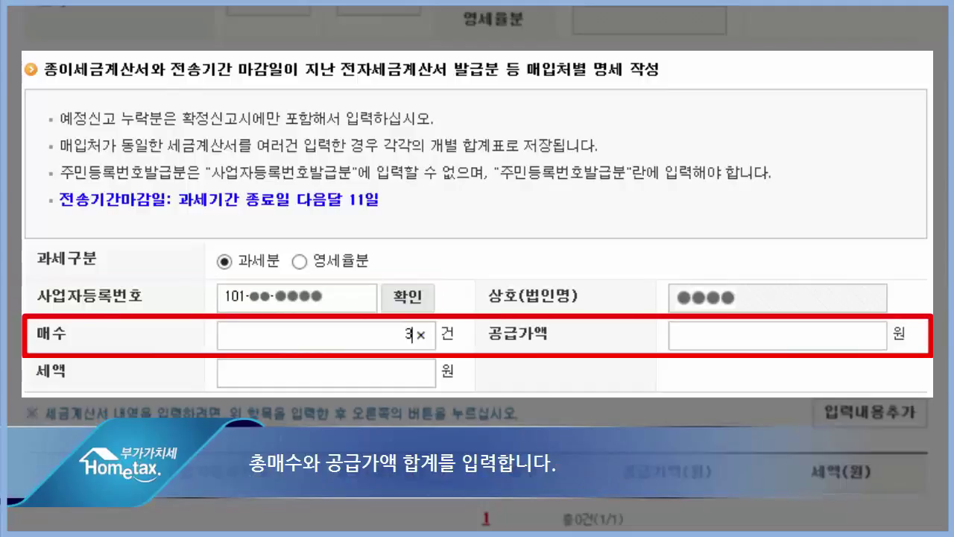
key("Tab")
type("30,000,000")
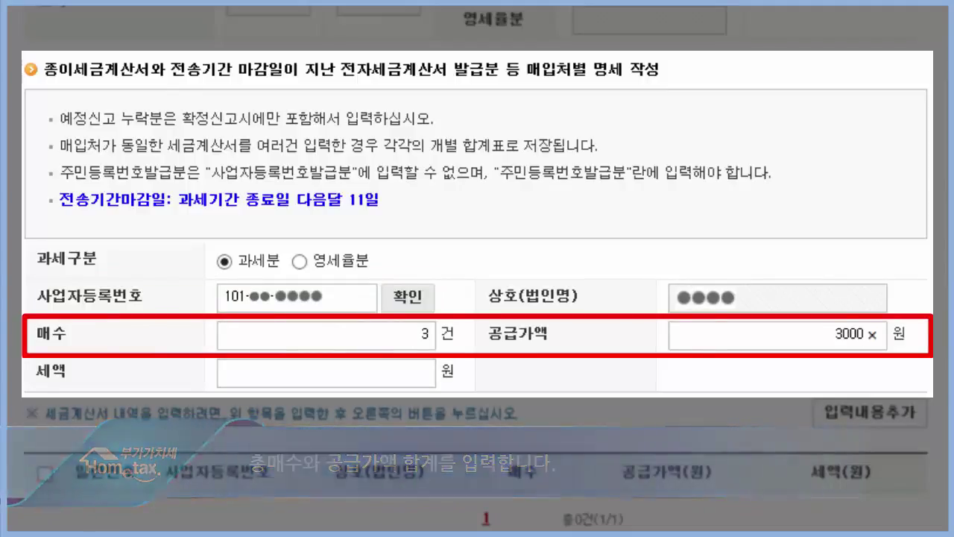
key("Tab")
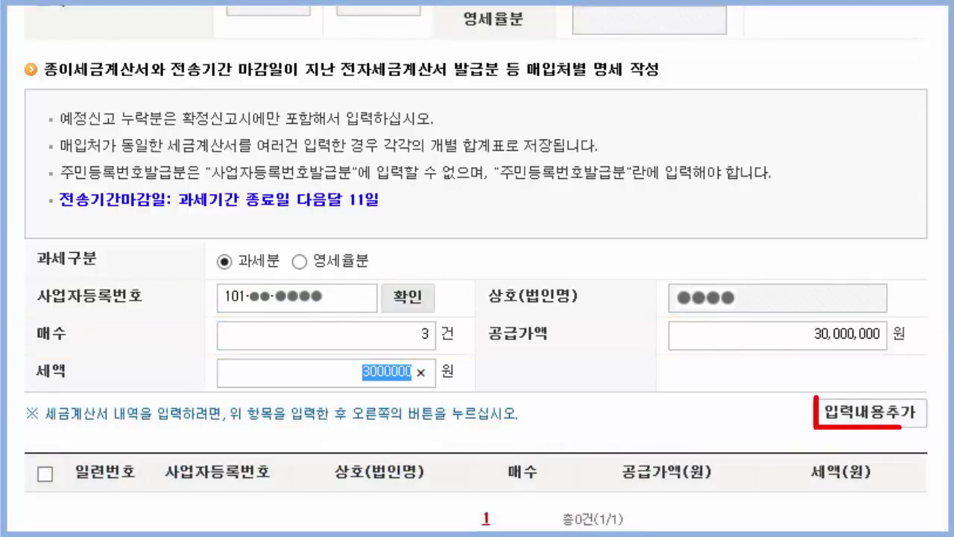
left_click(890, 416)
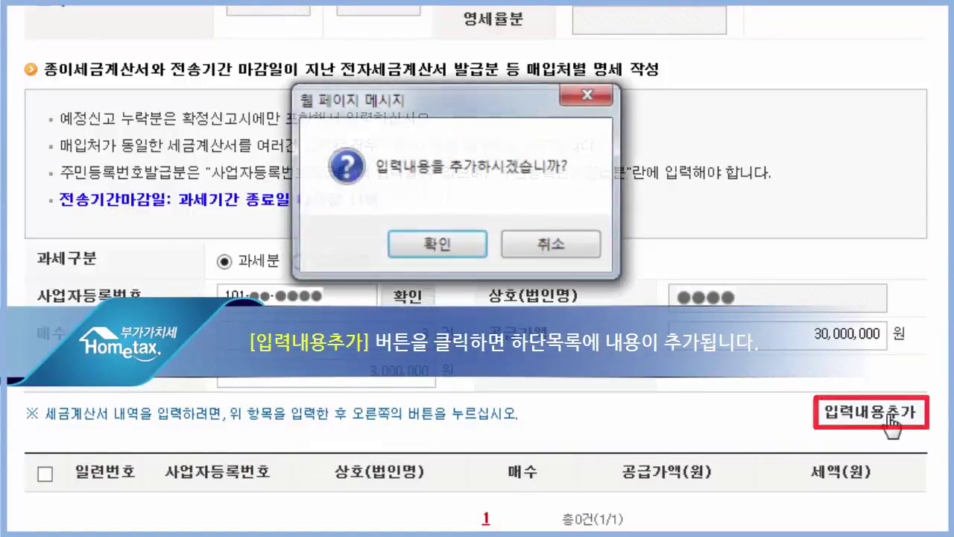
left_click(457, 237)
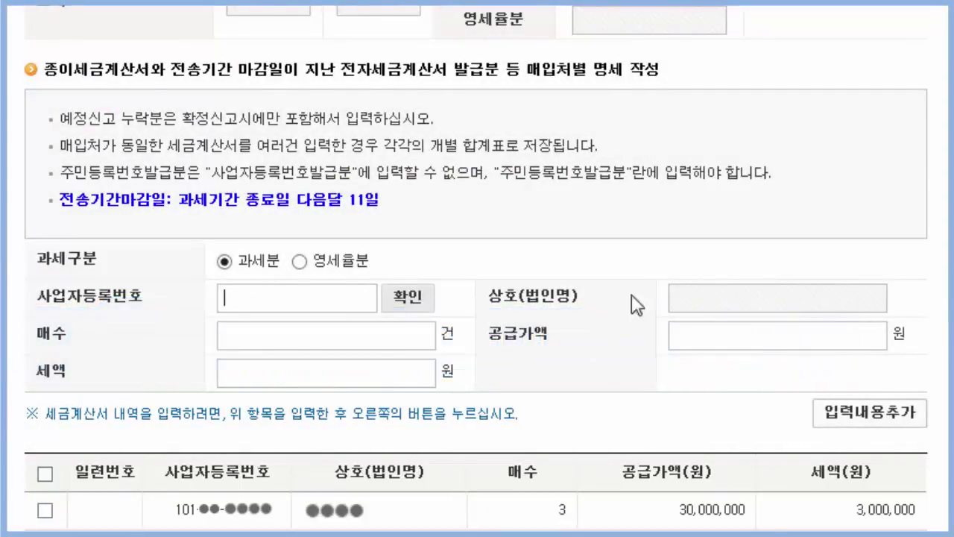
Enter and verify another 과세분 supplier's business registration number, set 1 invoice with a supply value of 10,000,000, and add it to the list.
type("●●●●●●")
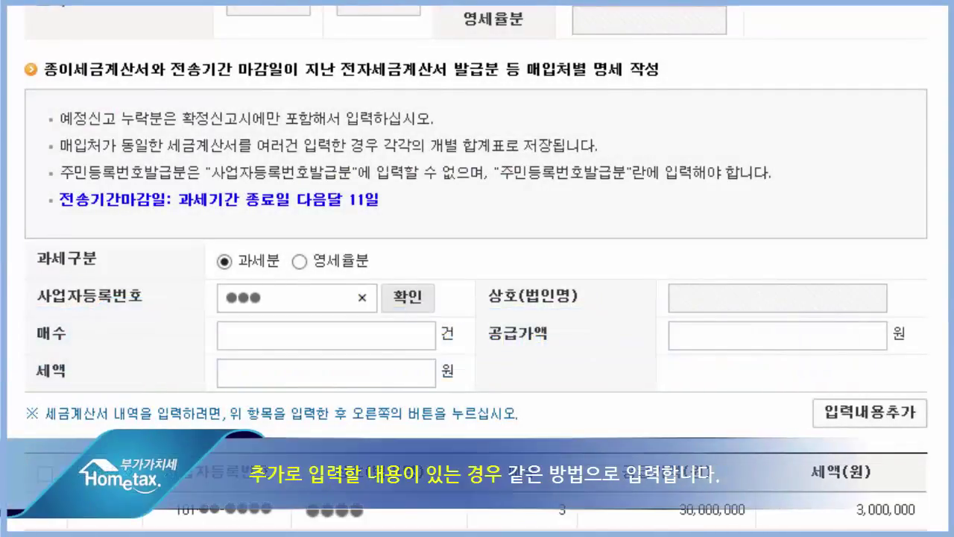
type("●●")
key("Tab")
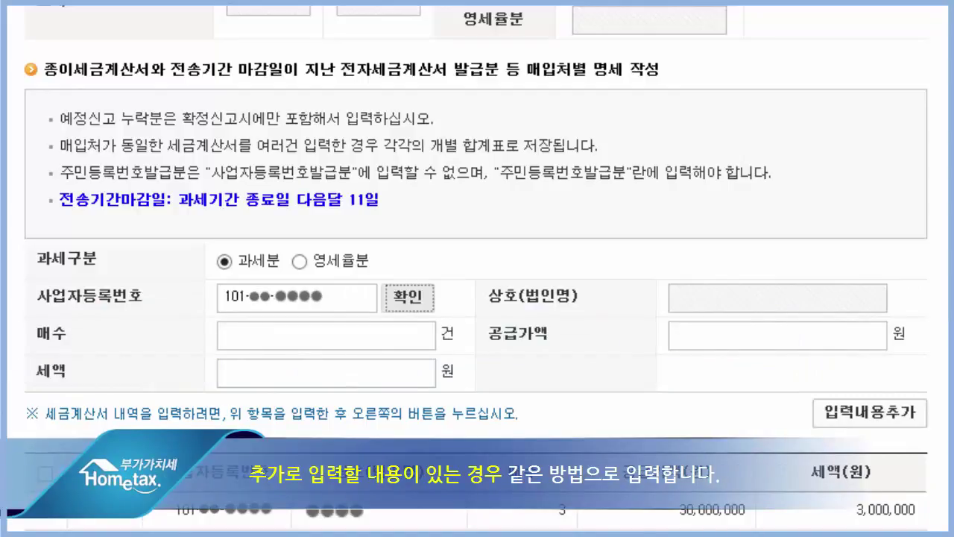
key("Return")
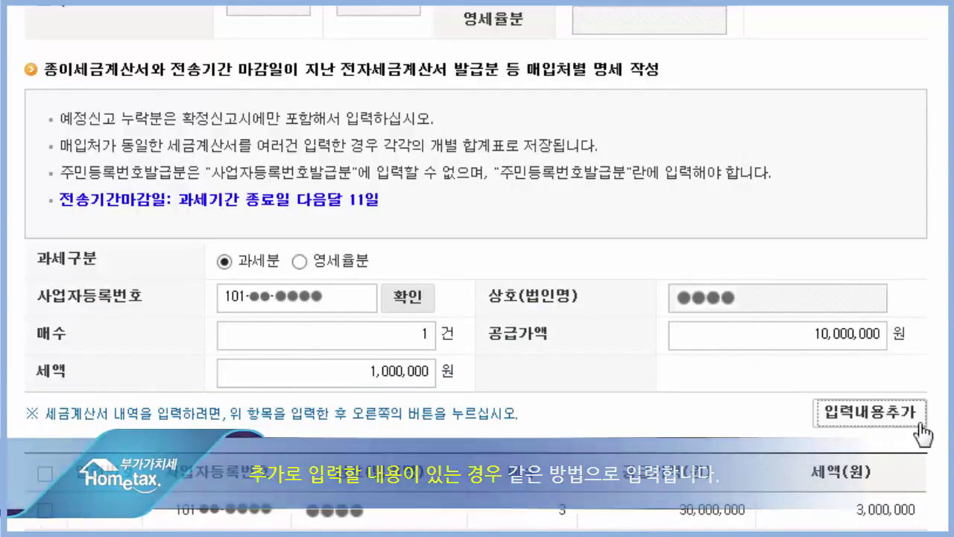
left_click(885, 424)
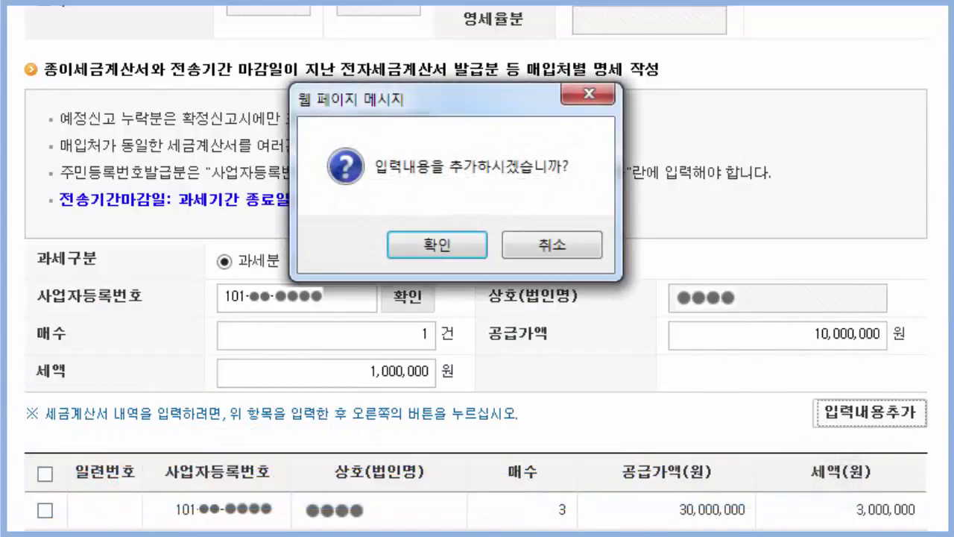
left_click(446, 243)
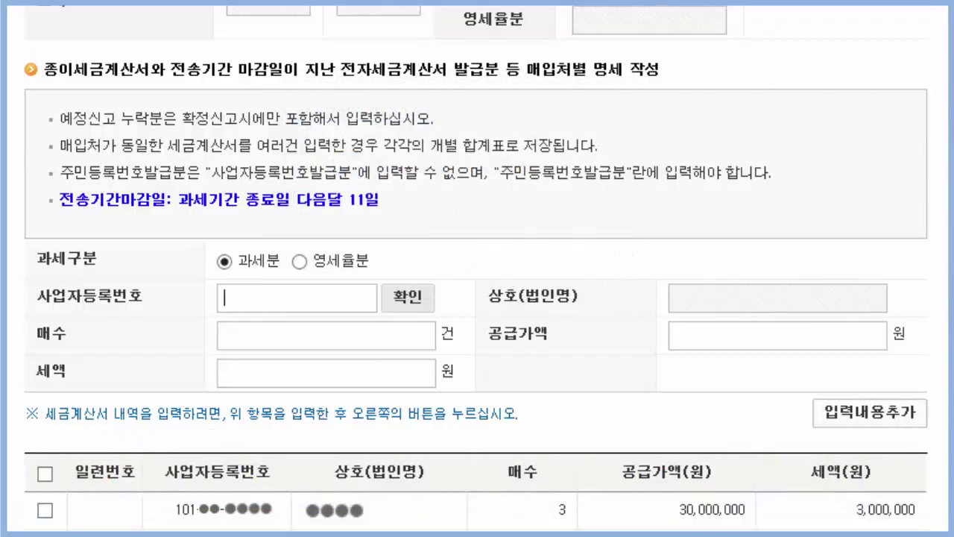
scroll(477, 268, "down", 5)
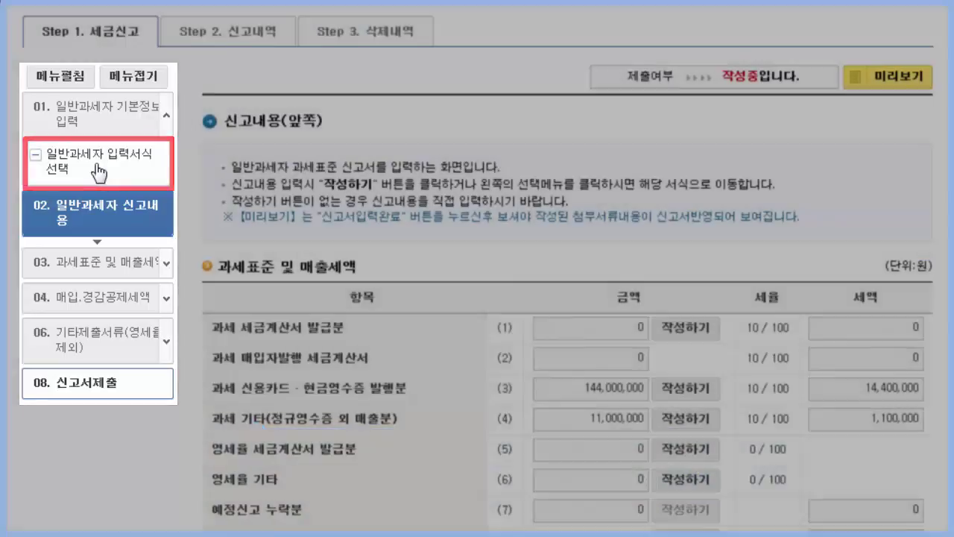
Add 건물 등 감가상각자산 취득명세서 to the selected input forms (입력서식 선택) and save the selection.
left_click(98, 172)
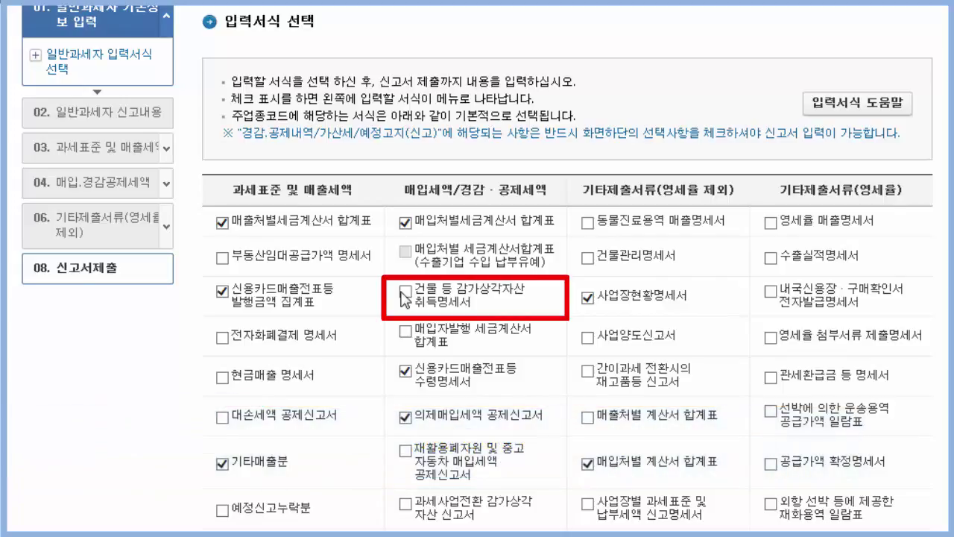
left_click(403, 292)
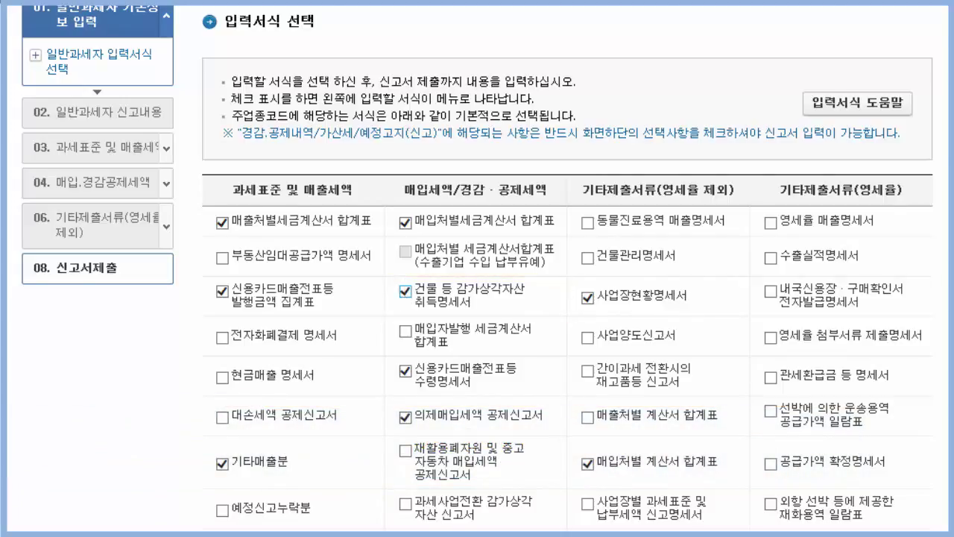
scroll(566, 299, "down", 10)
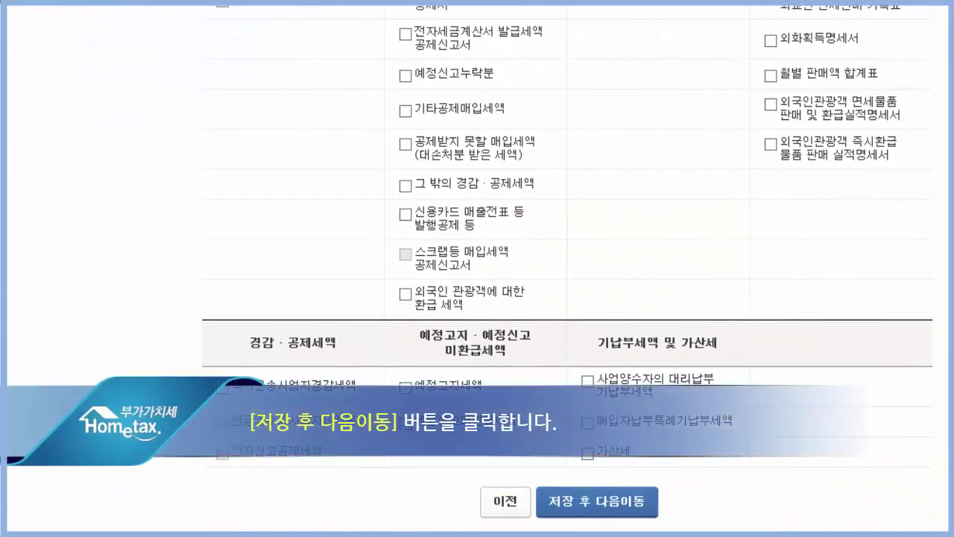
left_click(570, 514)
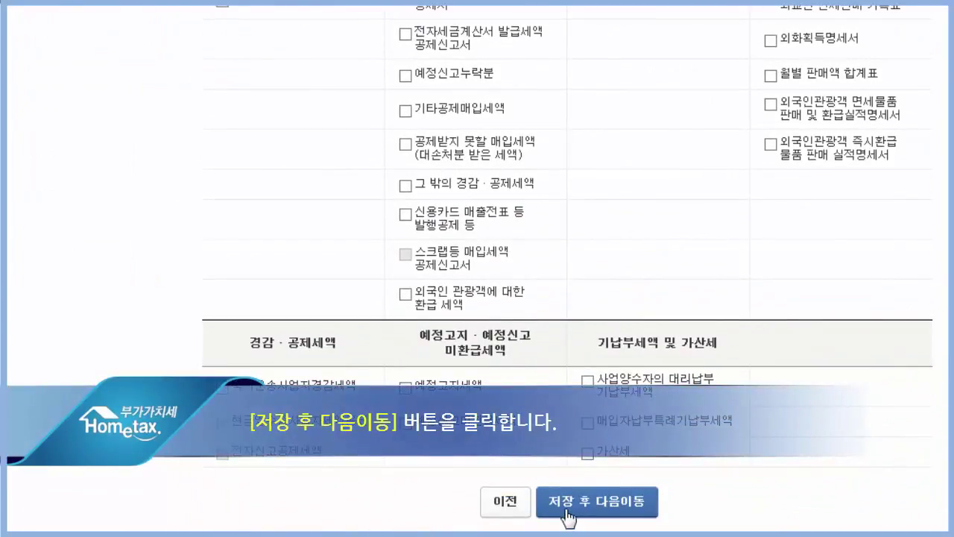
left_click(560, 474)
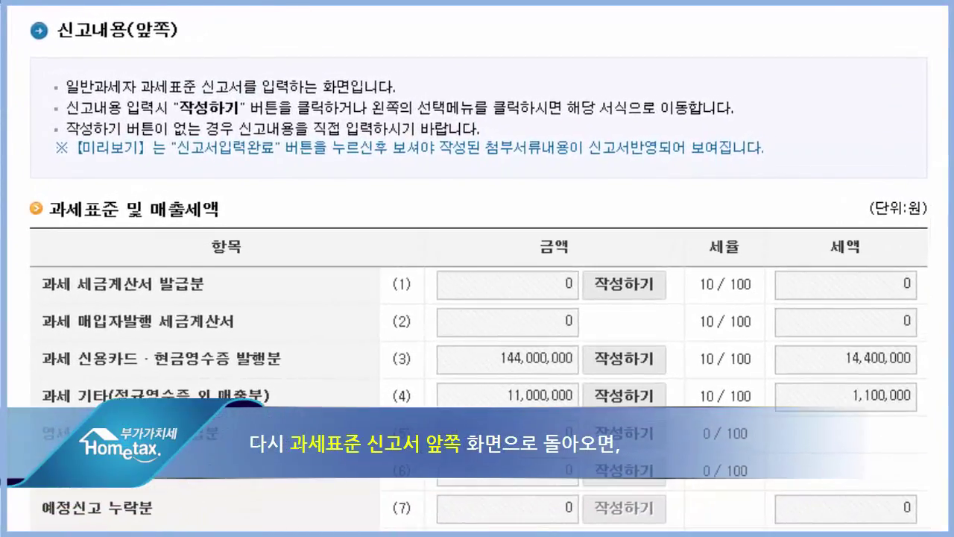
Open the (11) 세금계산서수취분 고정자산 매입 form and enter 1 item with a supply value of 10,000,000 for 기계장치.
scroll(477, 298, "down", 5)
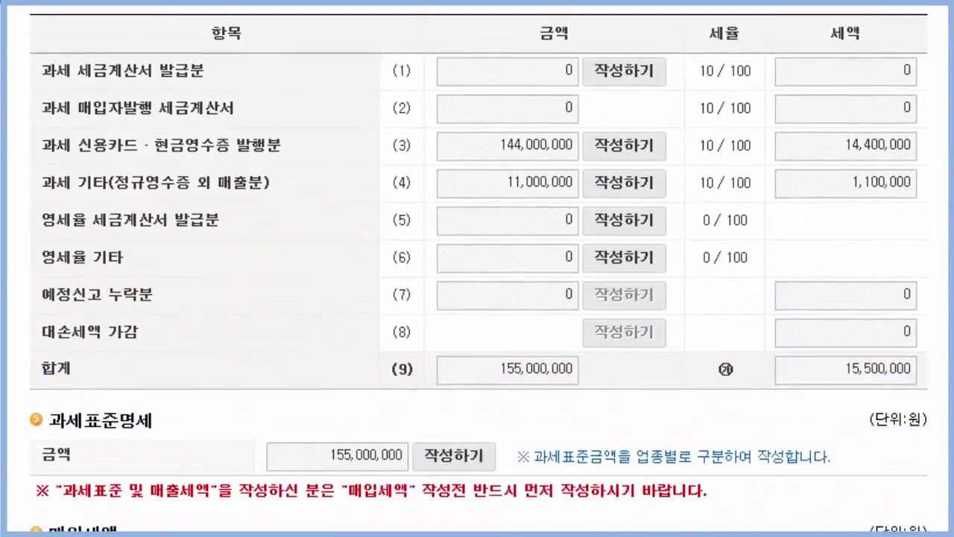
scroll(477, 298, "down", 5)
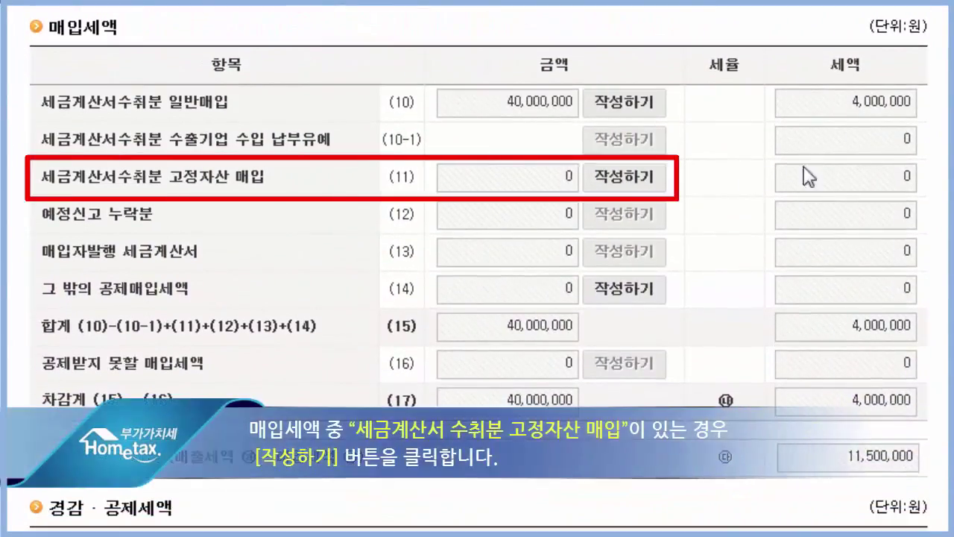
left_click(622, 182)
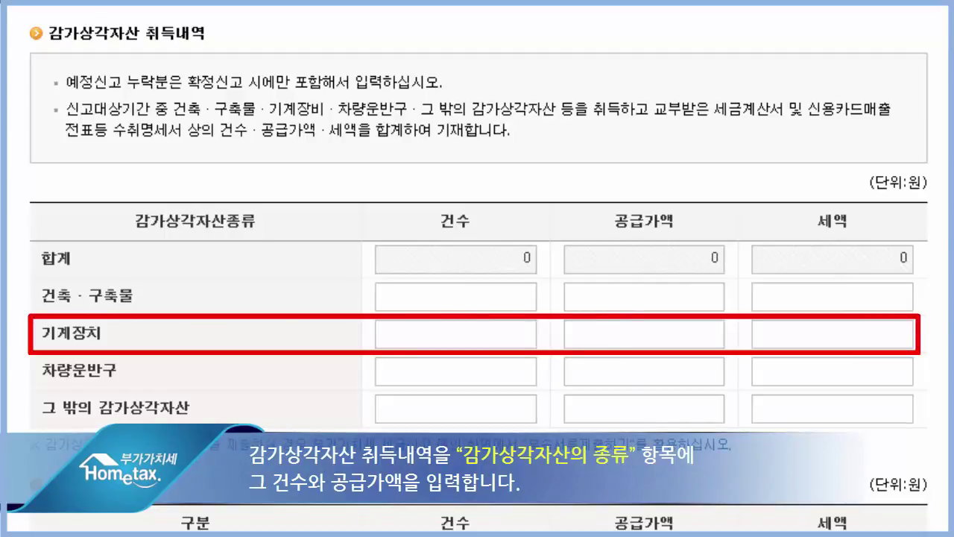
left_click(534, 304)
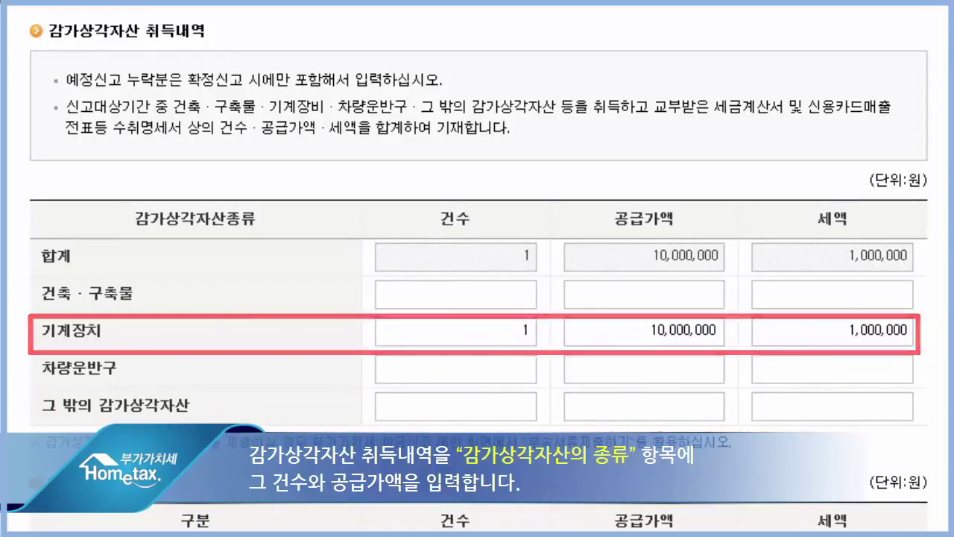
Enter 1 item with a supply value of 10,000,000 for 세금계산서 수취분 and complete the depreciable asset form.
scroll(477, 268, "down", 3)
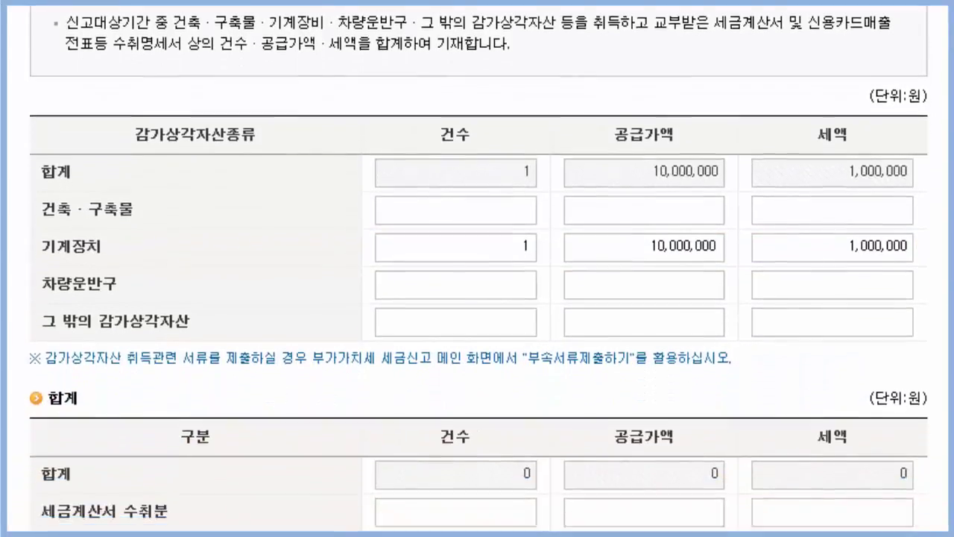
scroll(477, 268, "down", 1)
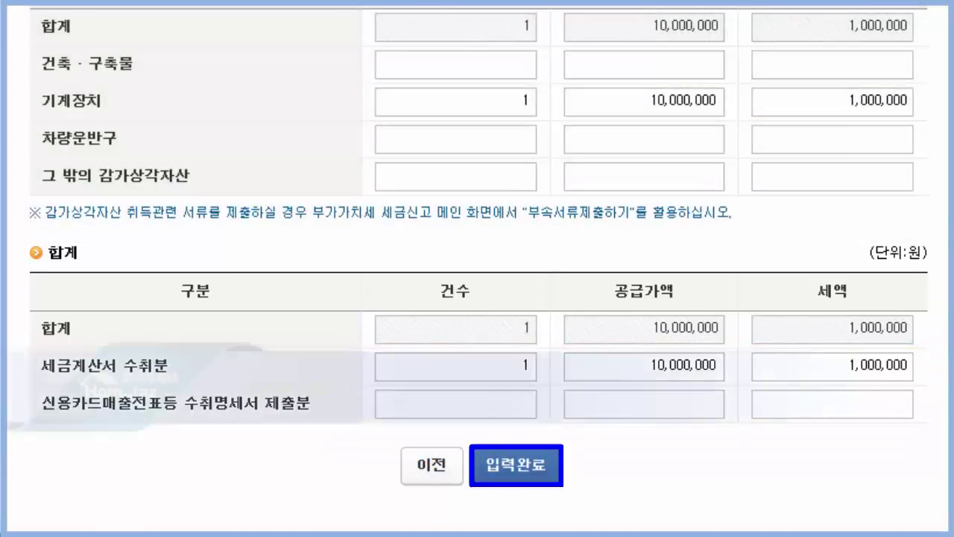
left_click(489, 470)
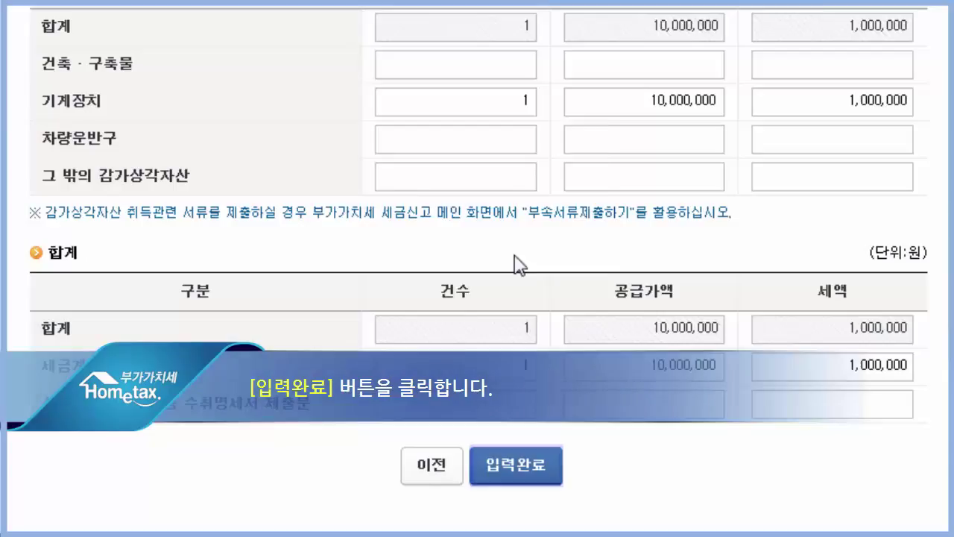
left_click(525, 277)
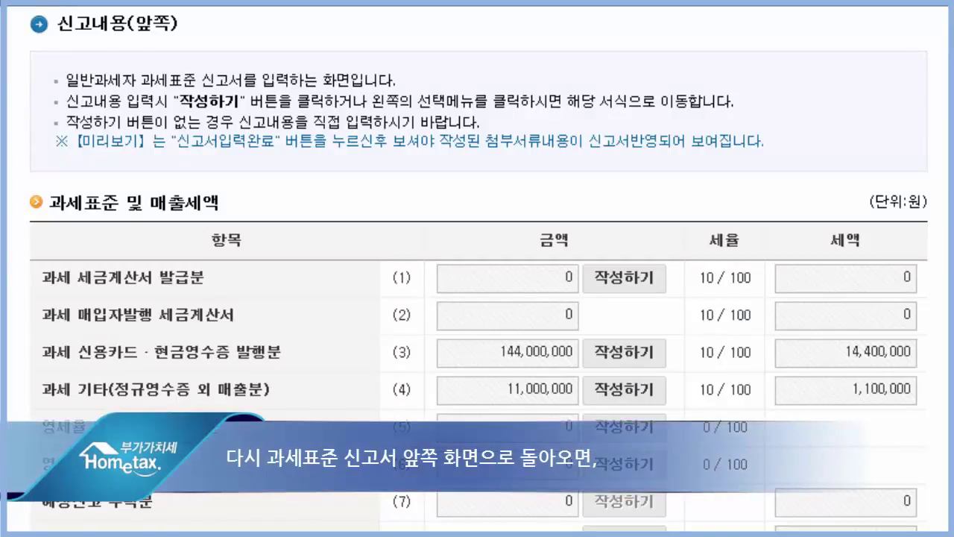
Open the (14) 그 밖의 공제매입세액 details and open the form for 신용카드매출전표등 수령명세서 제출분 일반매입.
scroll(477, 268, "down", 10)
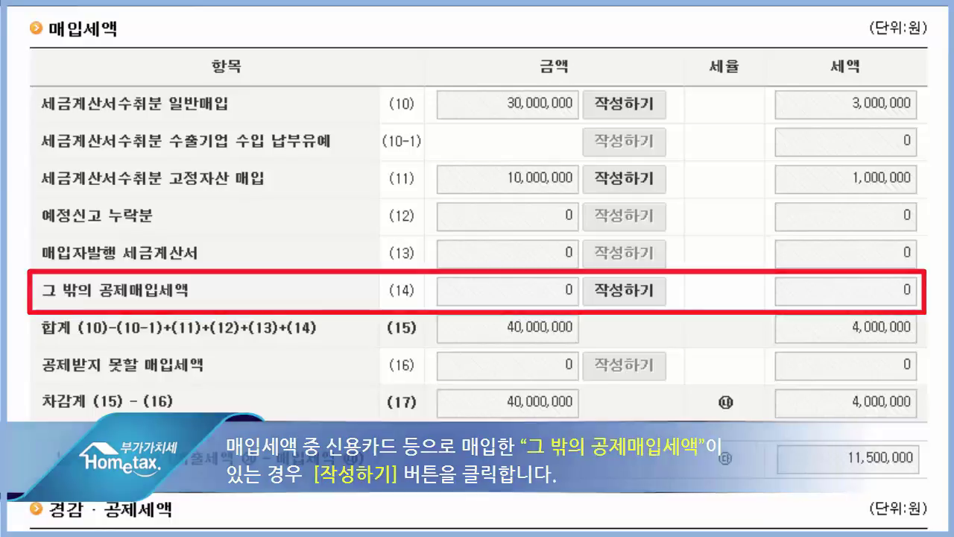
left_click(641, 292)
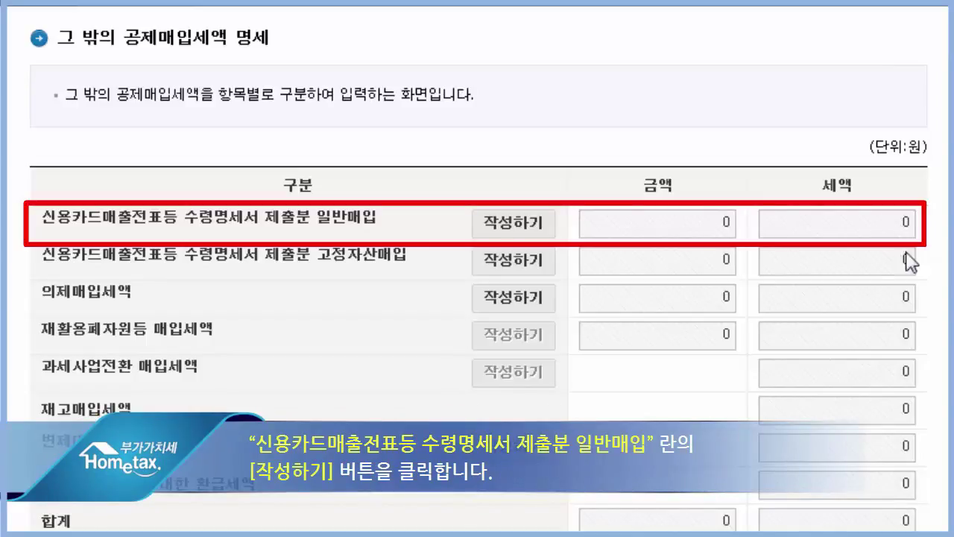
left_click(512, 236)
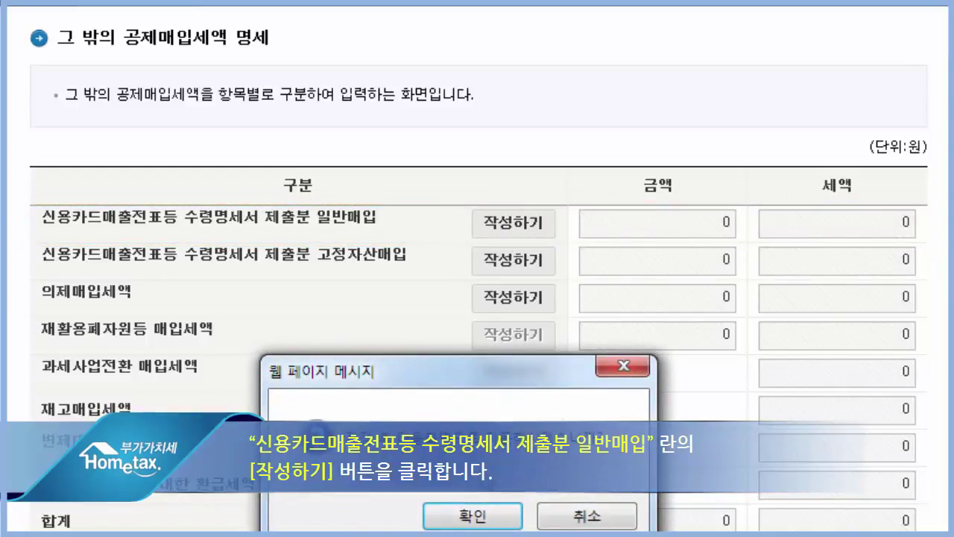
left_click(477, 522)
left_click(519, 526)
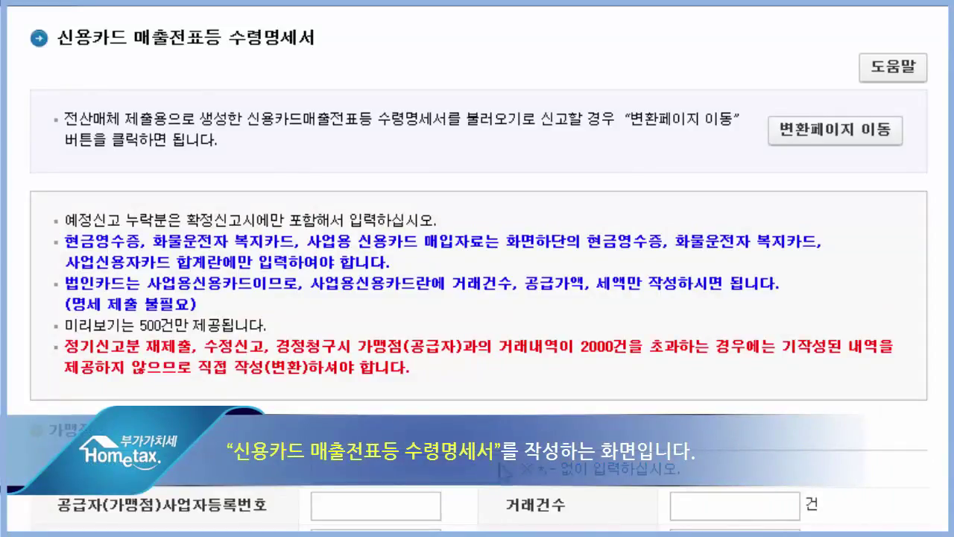
Add a card purchase with the card number, merchant's business registration number, 3 transactions and a supply value of 1,500,000, and complete the form.
scroll(477, 268, "down", 5)
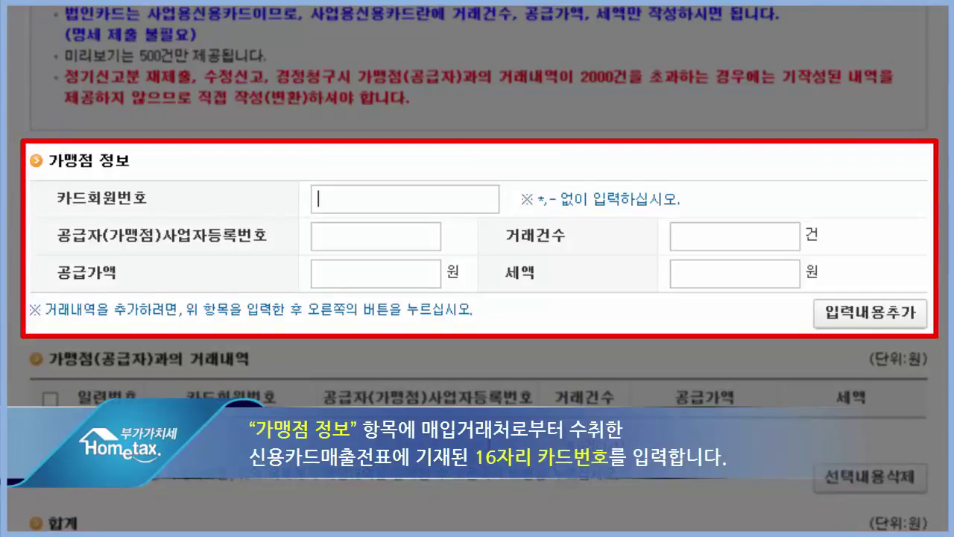
type("●●●●●●●")
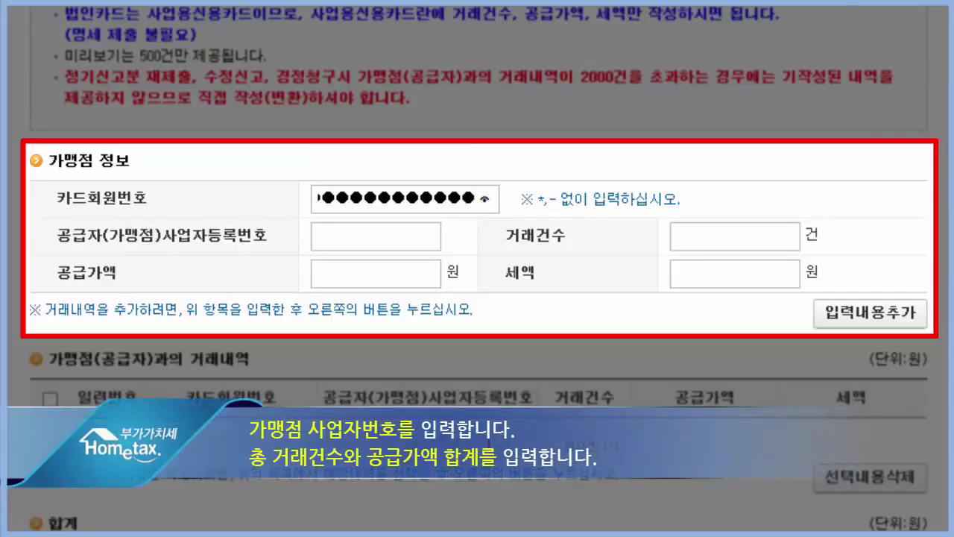
left_click(792, 236)
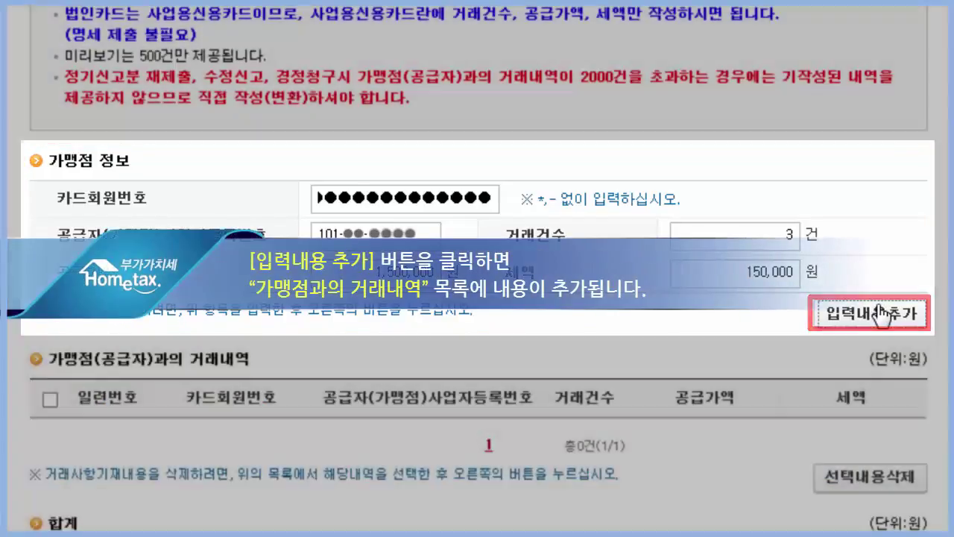
left_click(881, 313)
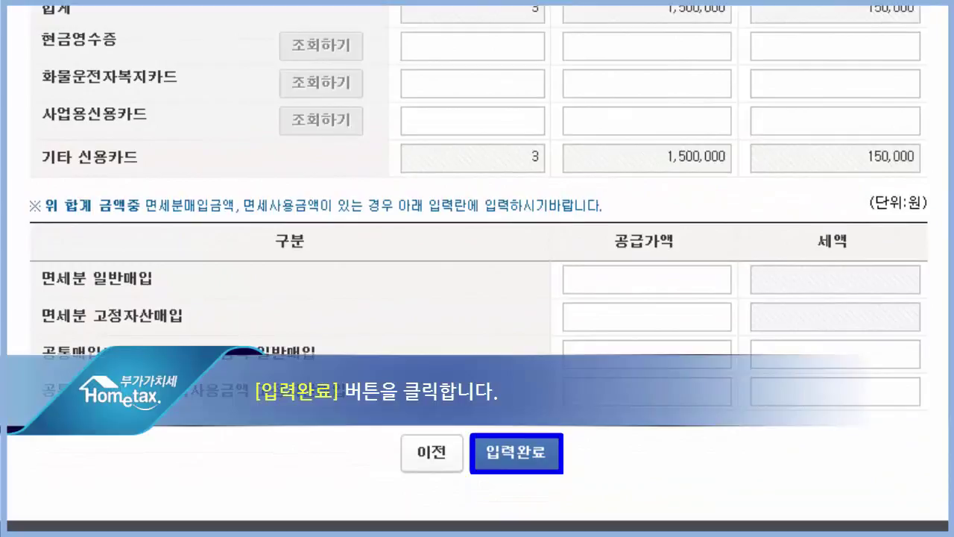
left_click(530, 462)
left_click(532, 361)
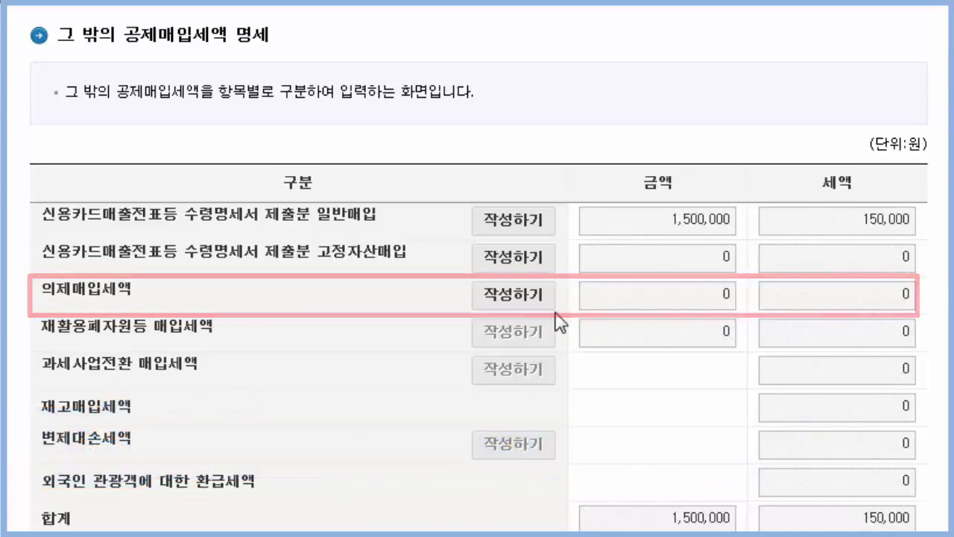
Open the 의제매입세액공제신고서 from the 의제매입세액 row and go to its 면세농수산물등 매입가액 합계 section.
left_click(515, 298)
left_click(433, 514)
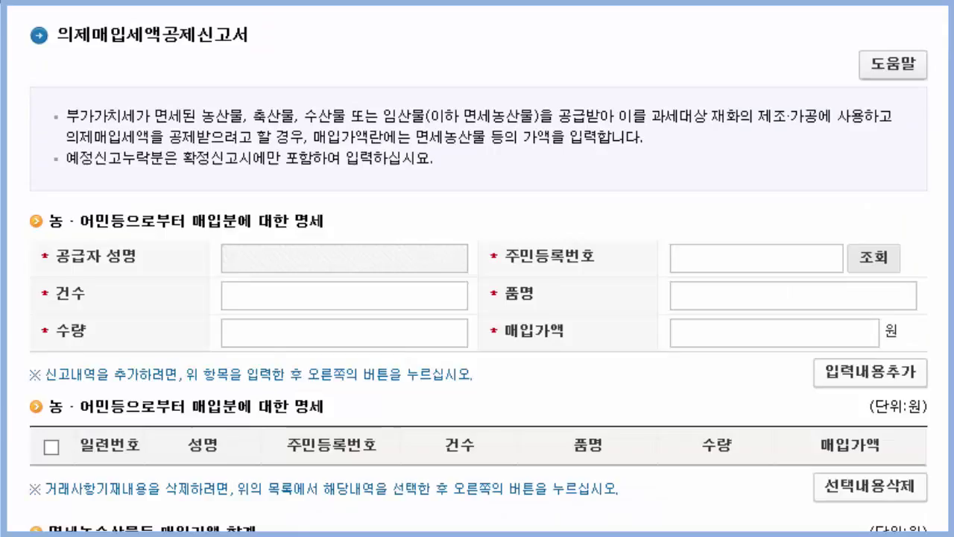
scroll(477, 268, "down", 3)
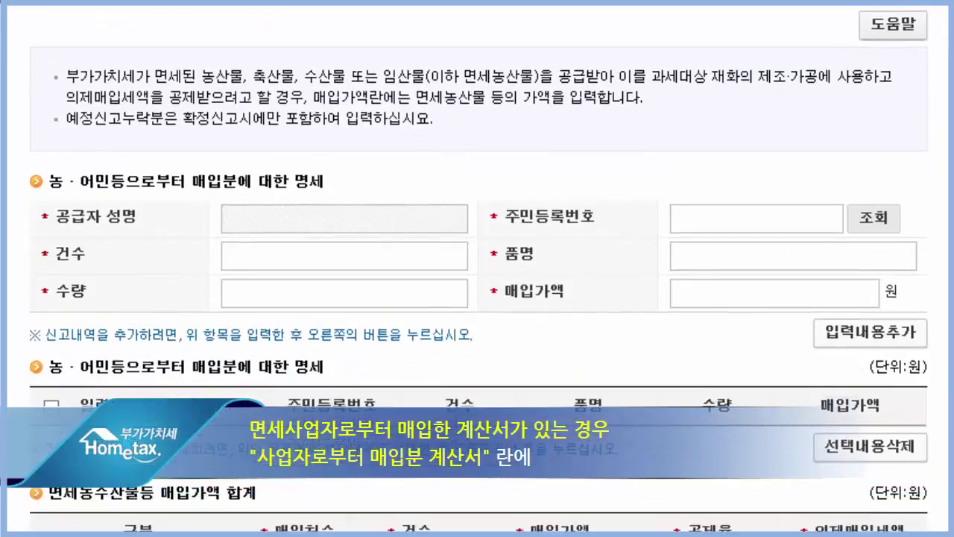
scroll(477, 268, "down", 4)
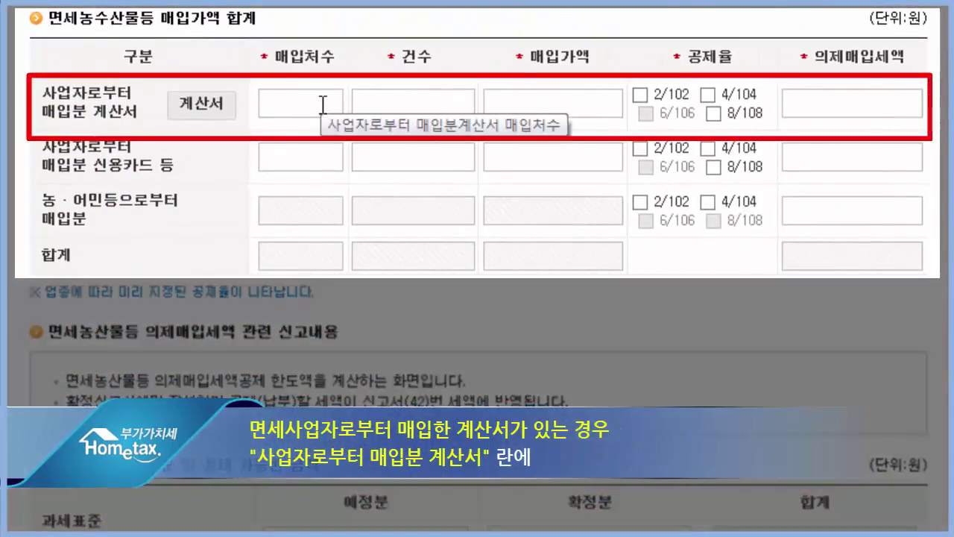
Fill the 사업자로부터 매입분 계산서 row with 3 suppliers, 9 invoices, a purchase amount of 27,000,000 and the 8/108 deduction rate.
left_click(323, 104)
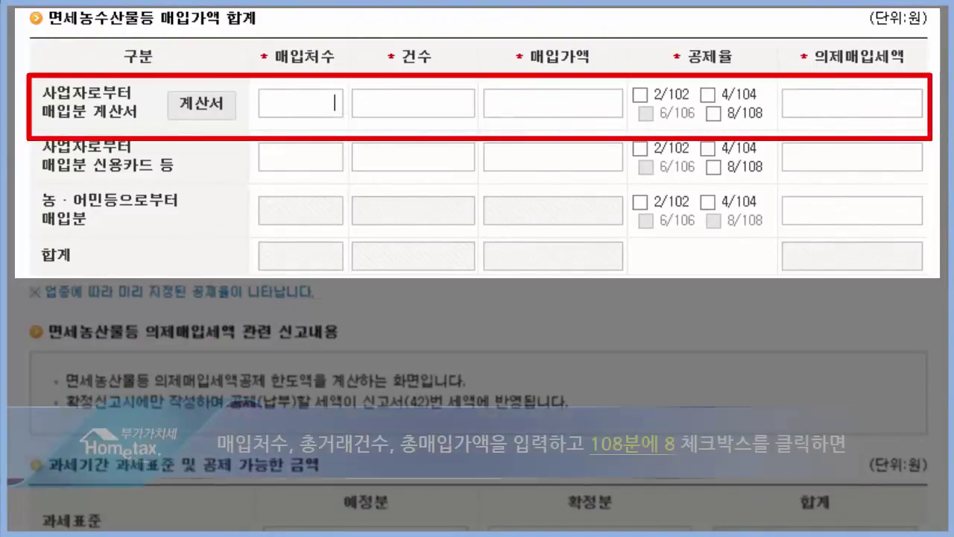
type("3")
key("Tab")
type("9")
key("Tab")
type("27000000")
key("Tab")
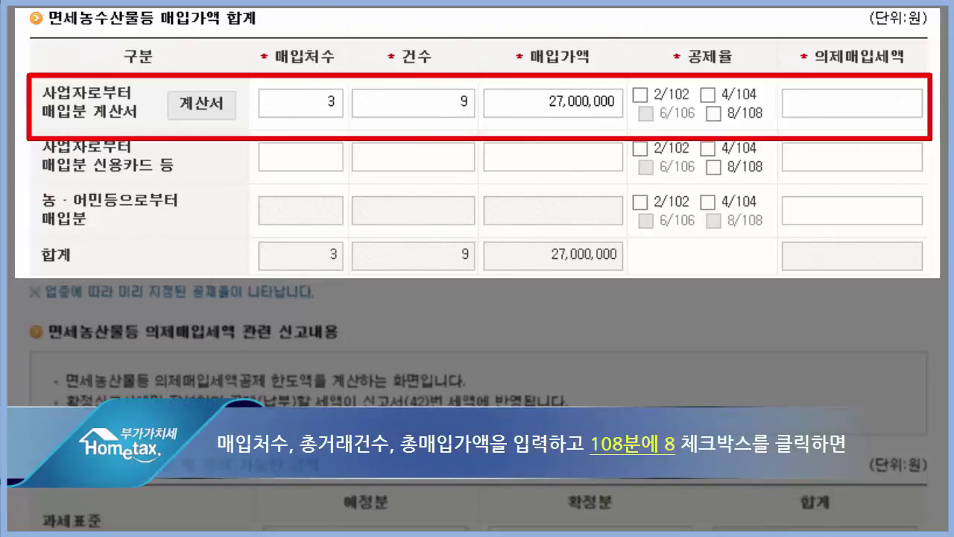
left_click(713, 114)
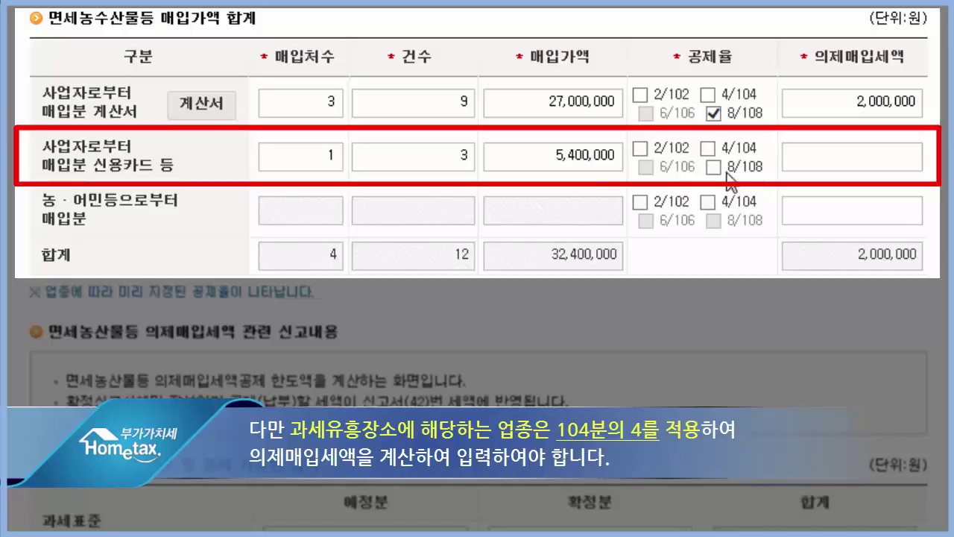
Fill the 사업자로부터 매입분 신용카드 등 row with 1 supplier, 3 transactions, a purchase amount of 5,400,000 and the 8/108 deduction rate.
left_click(714, 167)
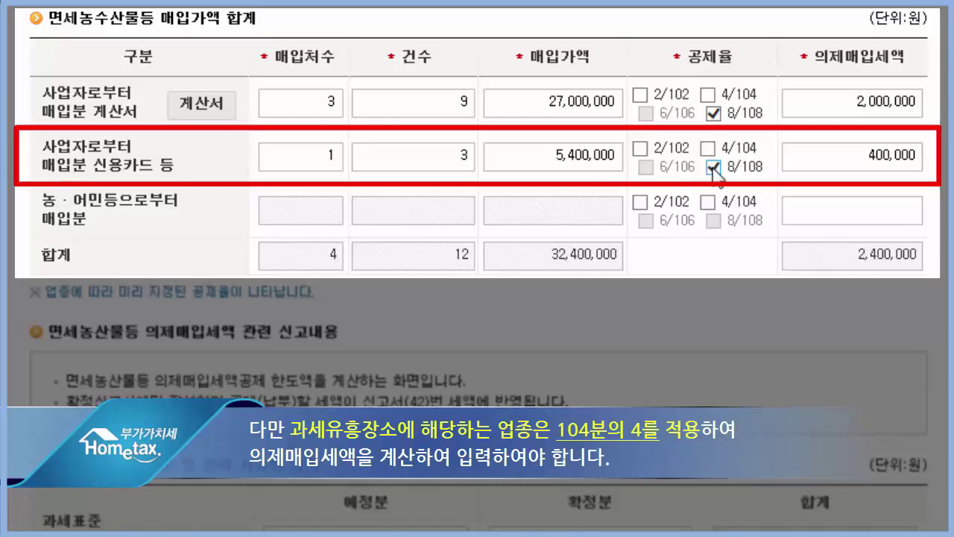
Set the 당기 매입액 in the 과세기간 과세표준 및 공제 가능한 금액 section to 32,400,000.
scroll(713, 170, "down", 2)
scroll(477, 268, "down", 3)
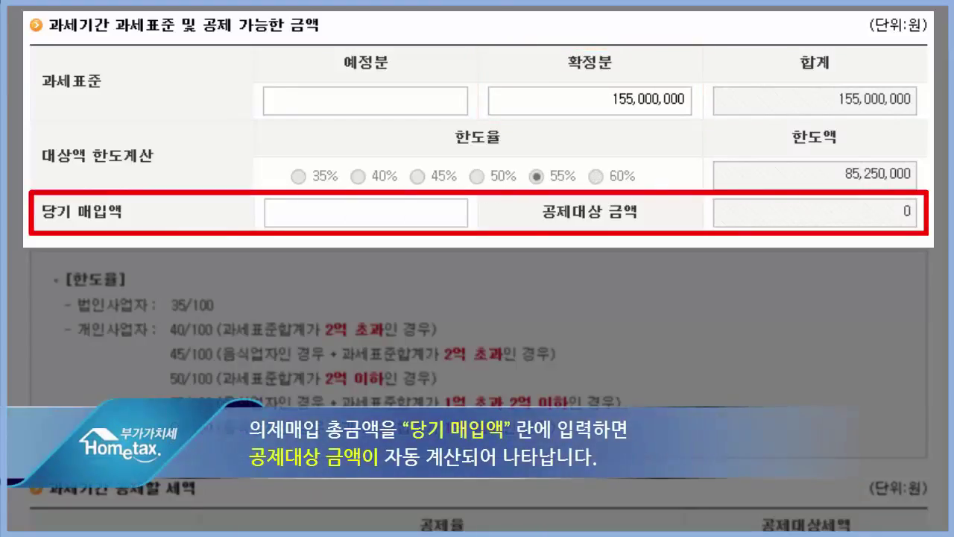
left_click(430, 217)
type("32400000")
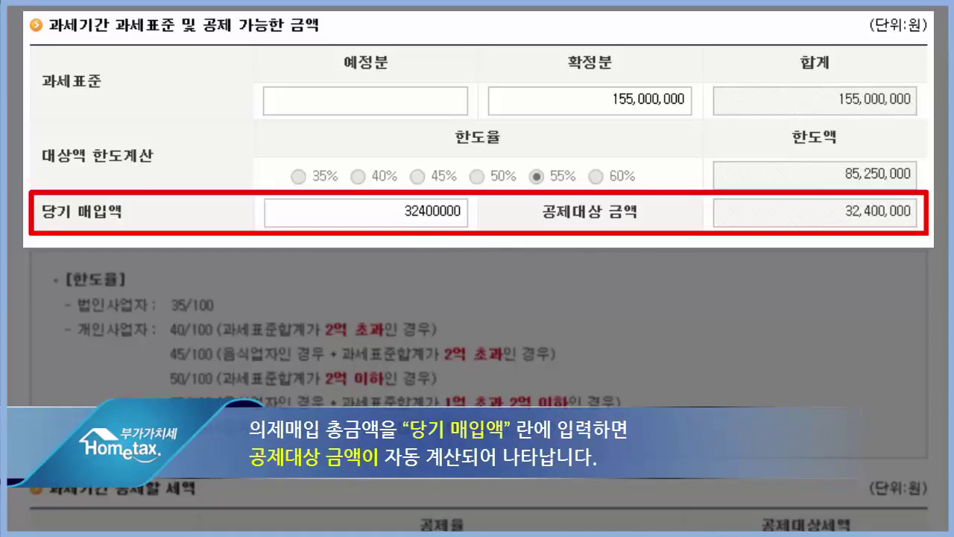
Reapply the 8/108 rate under 과세기간 공제할 세액 to calculate the deductible tax, and complete the 의제매입세액공제신고서.
scroll(477, 268, "down", 4)
scroll(477, 269, "down", 3)
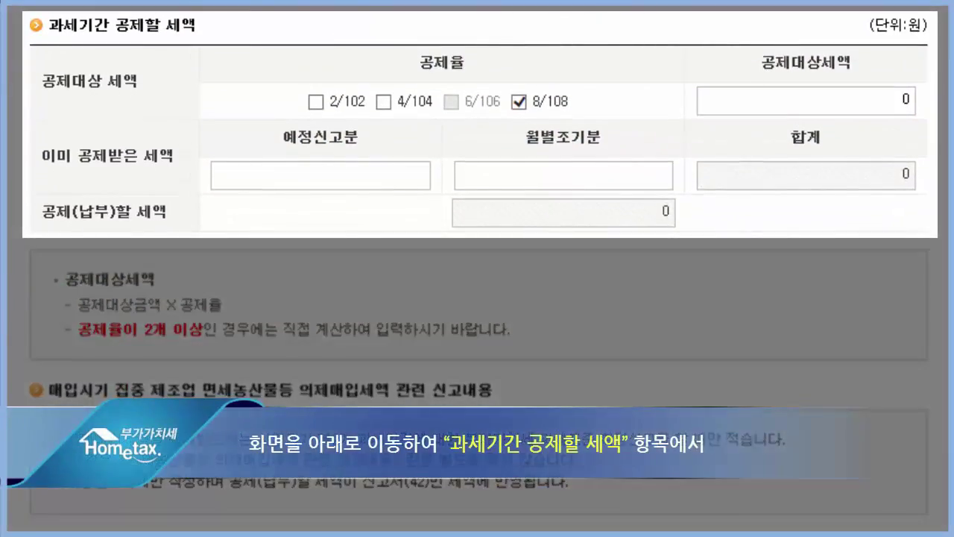
left_click(519, 102)
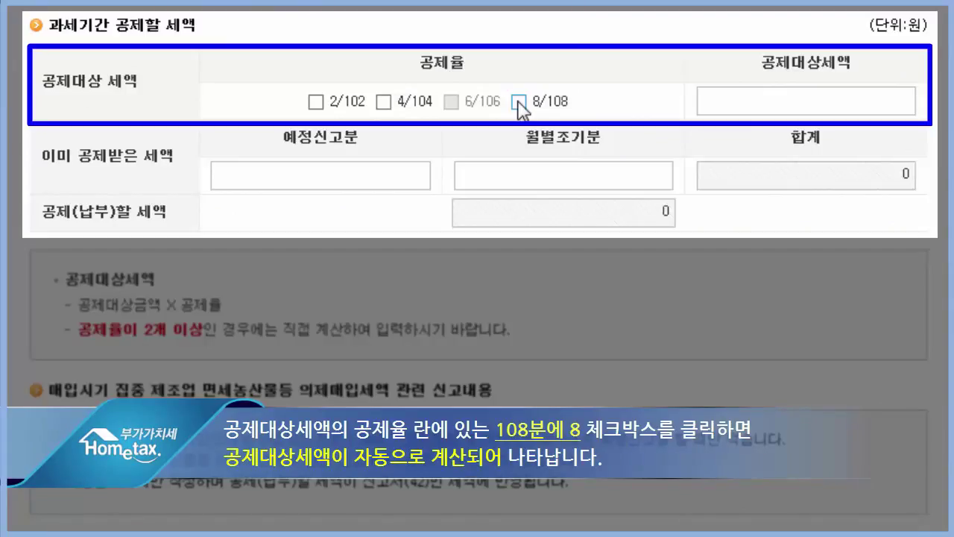
left_click(519, 102)
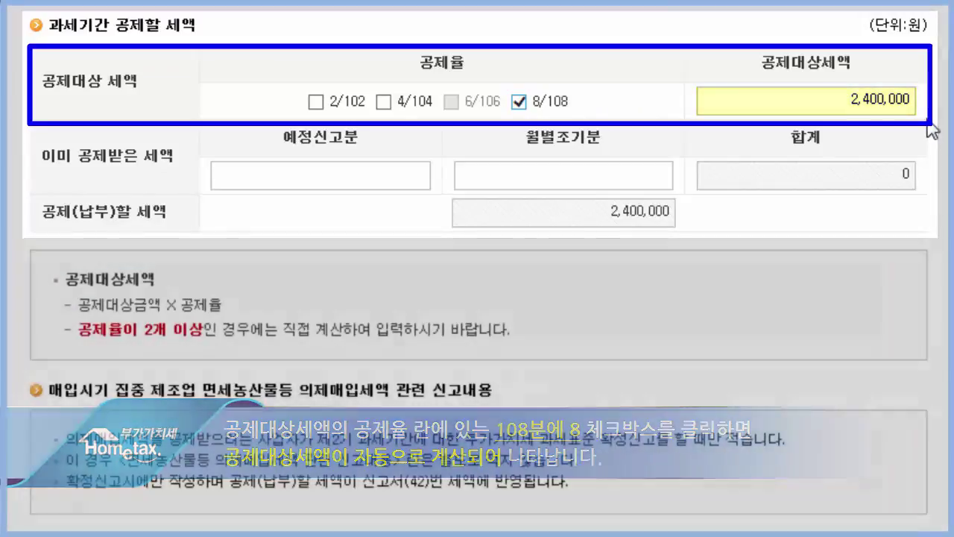
scroll(931, 128, "down", 1)
scroll(476, 268, "down", 10)
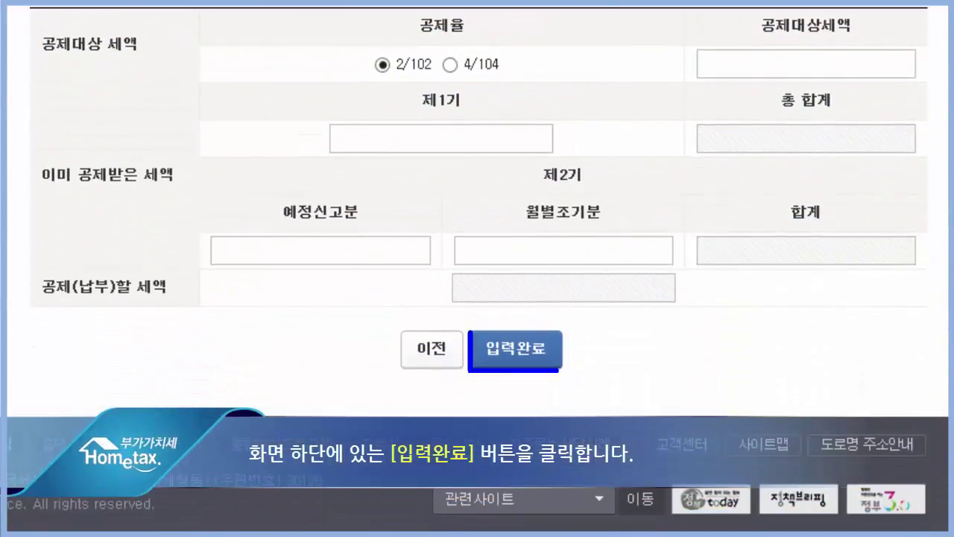
left_click(492, 351)
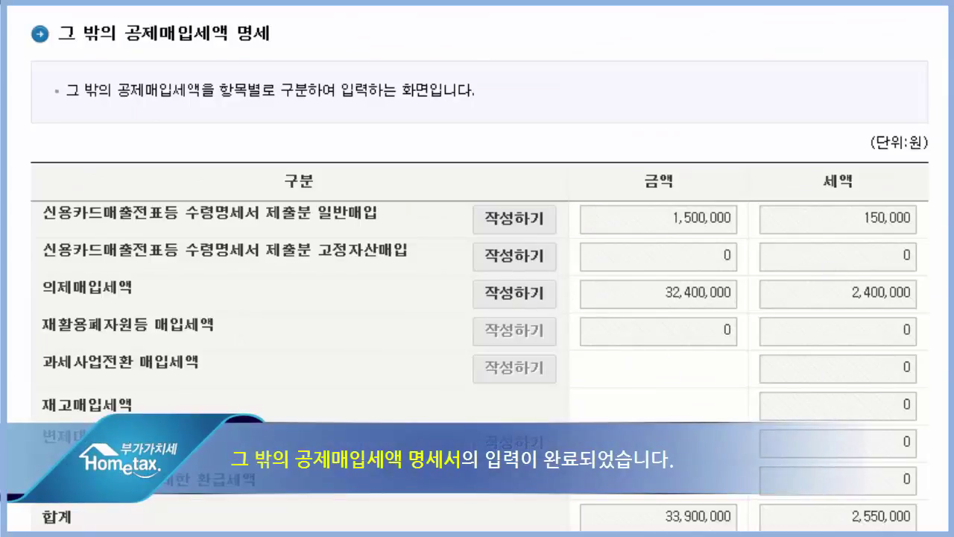
Complete and save the 그 밖의 공제매입세액 명세, returning to the main return form.
scroll(477, 268, "down", 3)
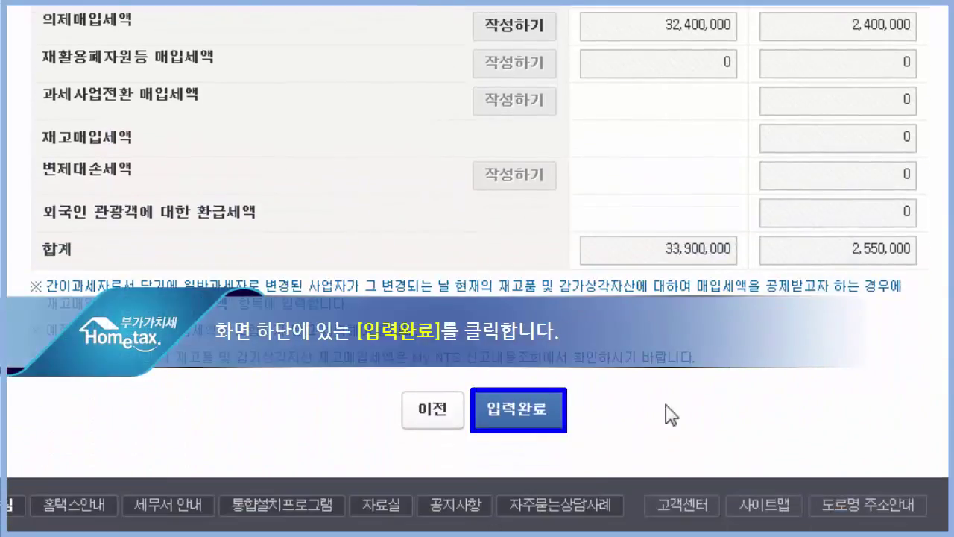
left_click(519, 410)
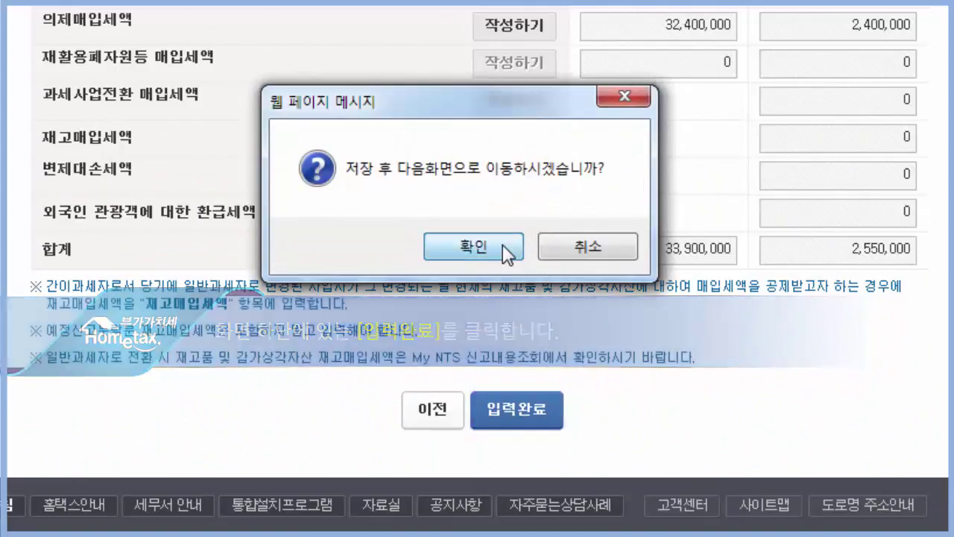
left_click(507, 249)
left_click(549, 250)
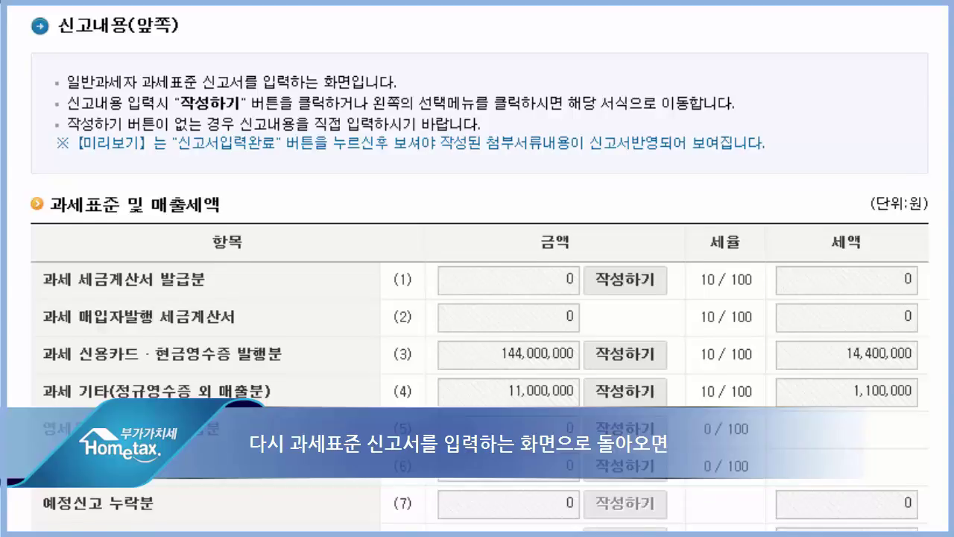
Review the sales and input tax sections, and complete the 신용카드매출전표 등 발행공제 form with a 공제세액 of 2,059,200.
scroll(477, 268, "down", 3)
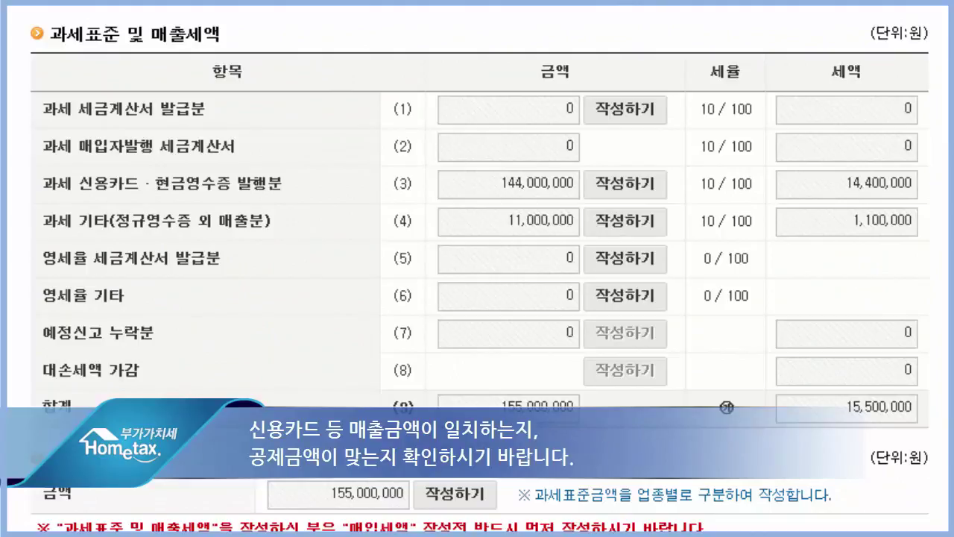
scroll(477, 268, "down", 10)
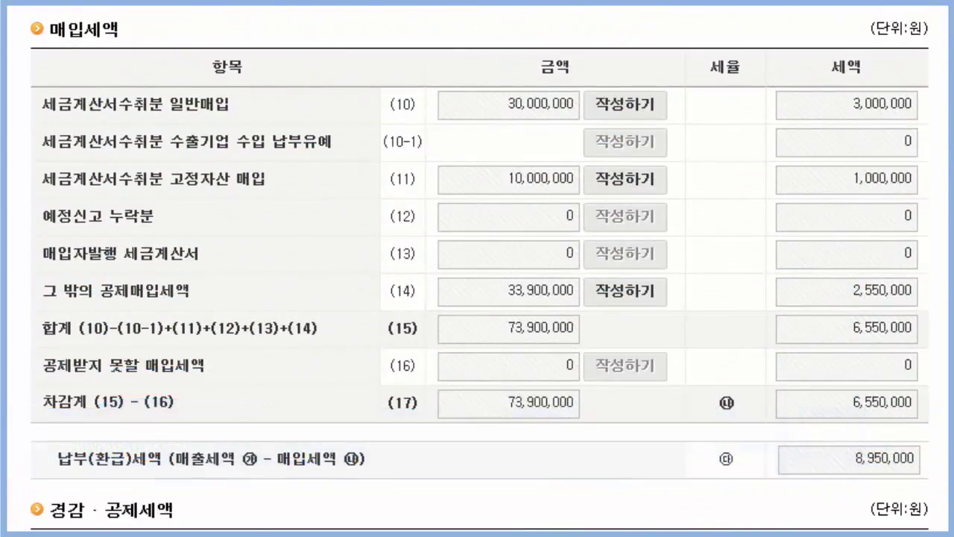
scroll(477, 268, "down", 6)
scroll(477, 268, "down", 1)
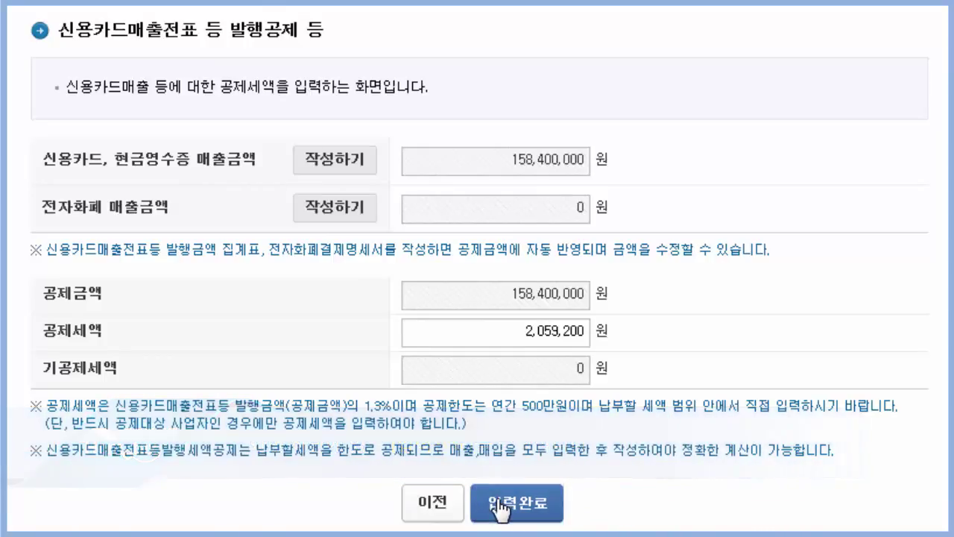
left_click(491, 503)
left_click(555, 406)
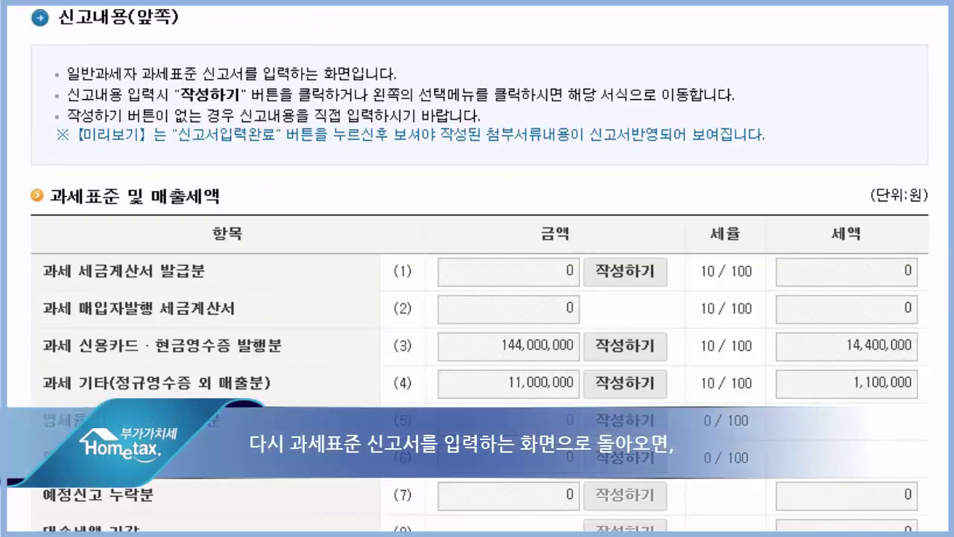
Open the 그 밖의 경감·공제세액 form and complete it with the 전자신고 세액공제 of 10,000.
scroll(476, 268, "down", 11)
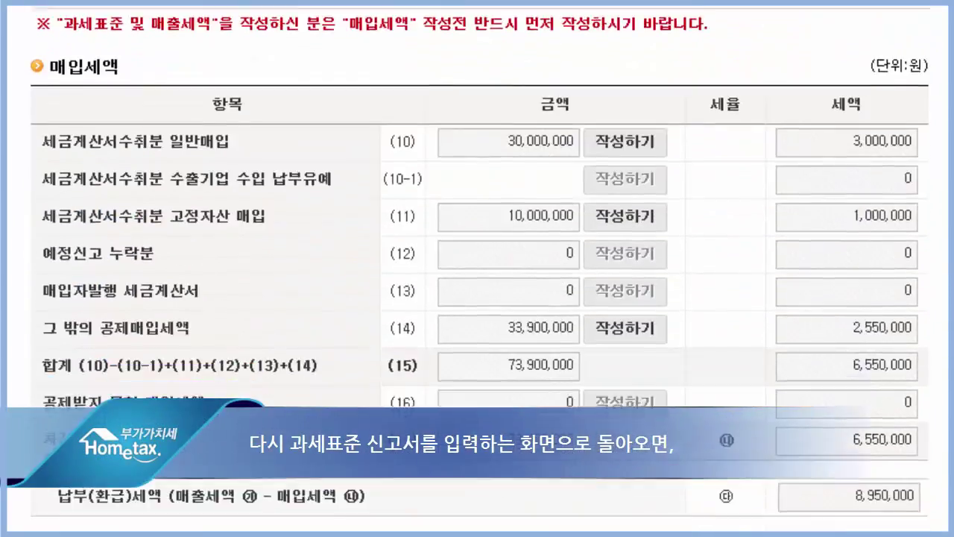
scroll(477, 268, "down", 4)
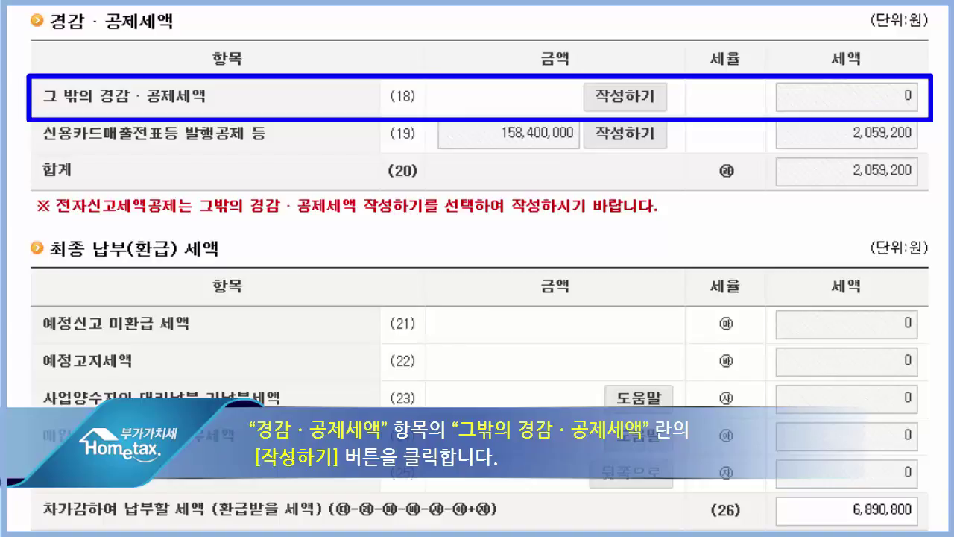
left_click(630, 101)
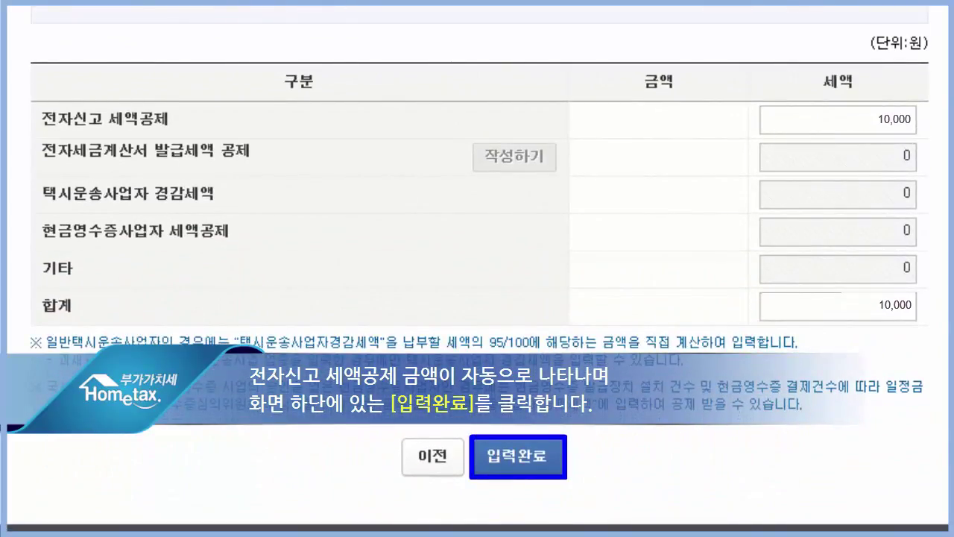
left_click(532, 463)
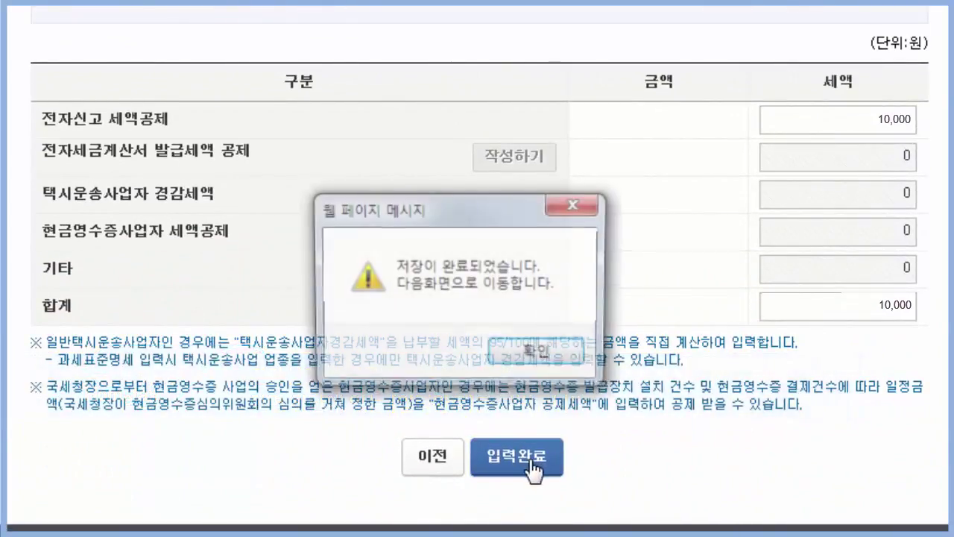
left_click(550, 348)
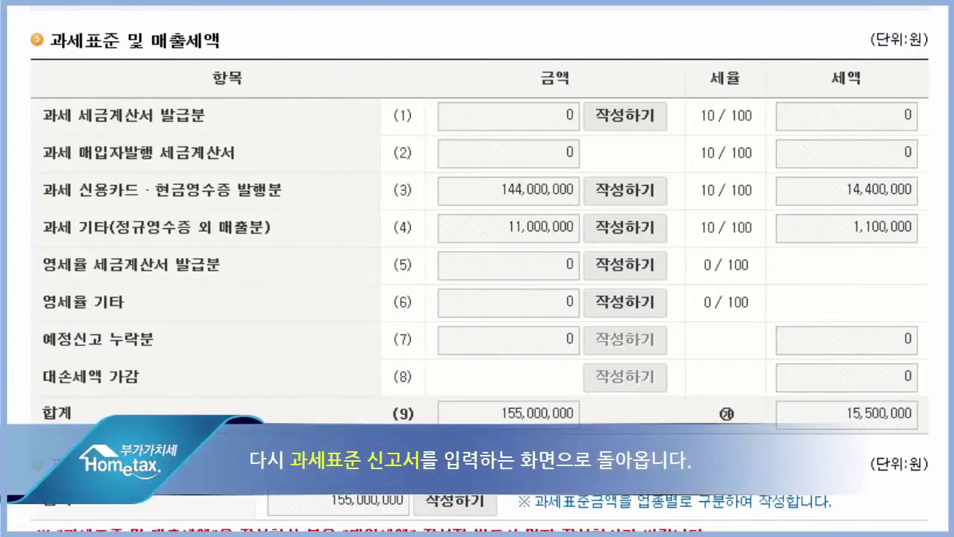
For 계산서 수취금액, add a supplier by its business registration number with 3 invoices and a purchase amount of 27,000,000, and complete the form.
scroll(477, 268, "down", 15)
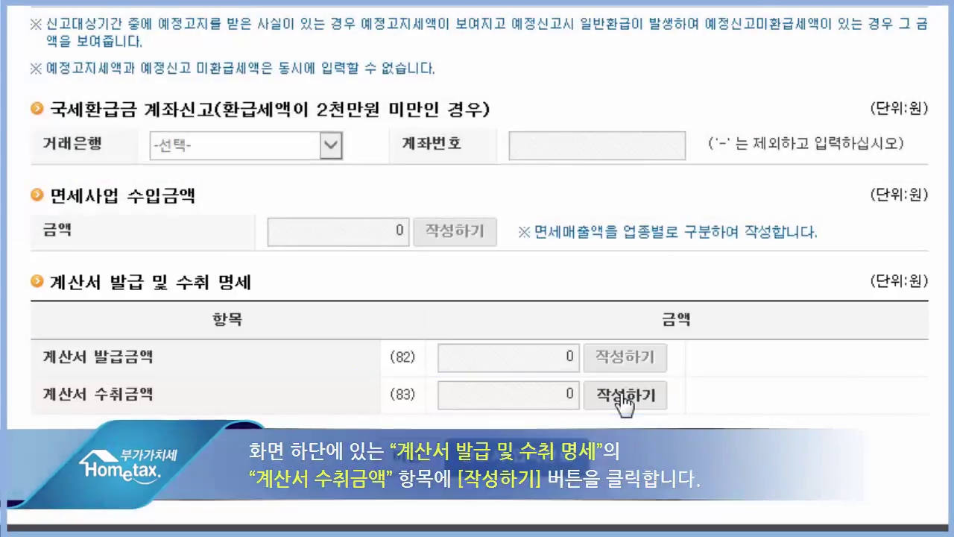
left_click(622, 397)
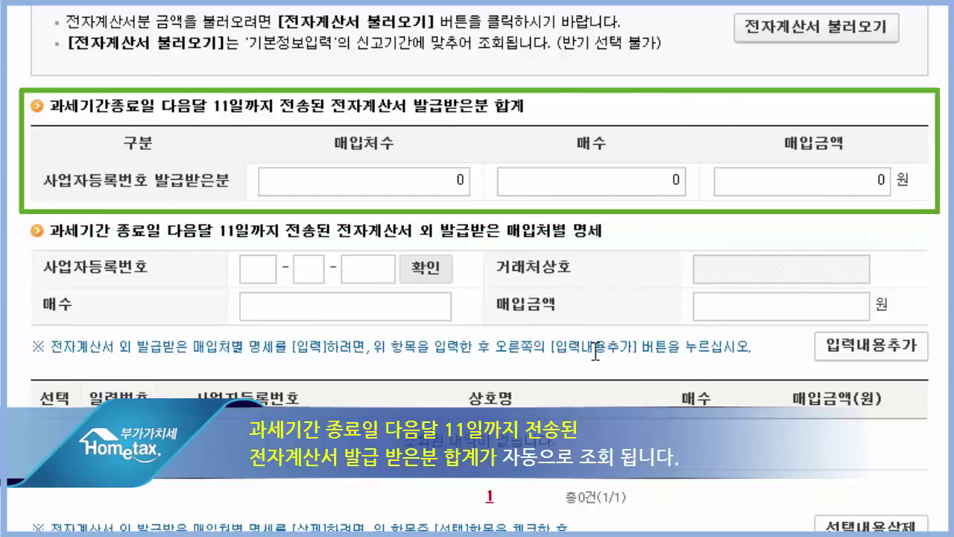
left_click(256, 266)
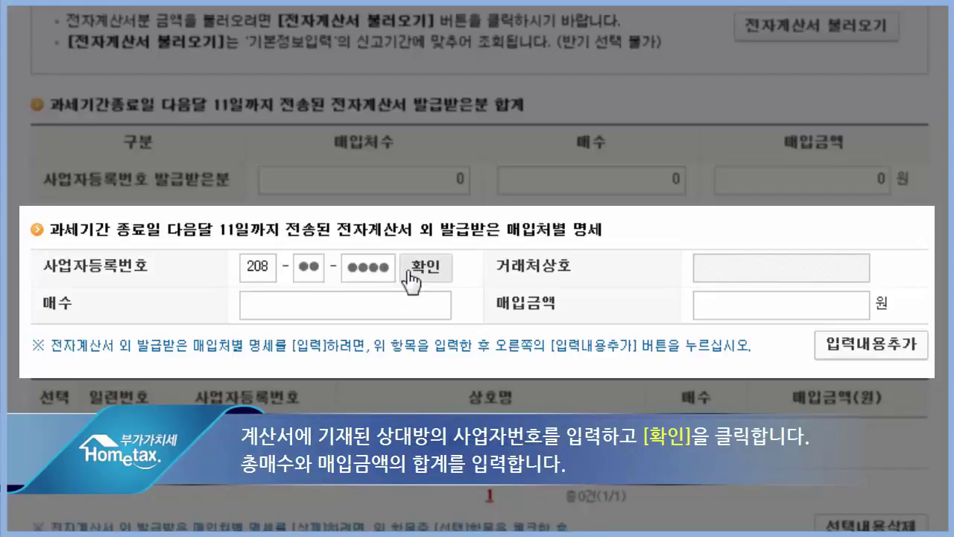
left_click(429, 270)
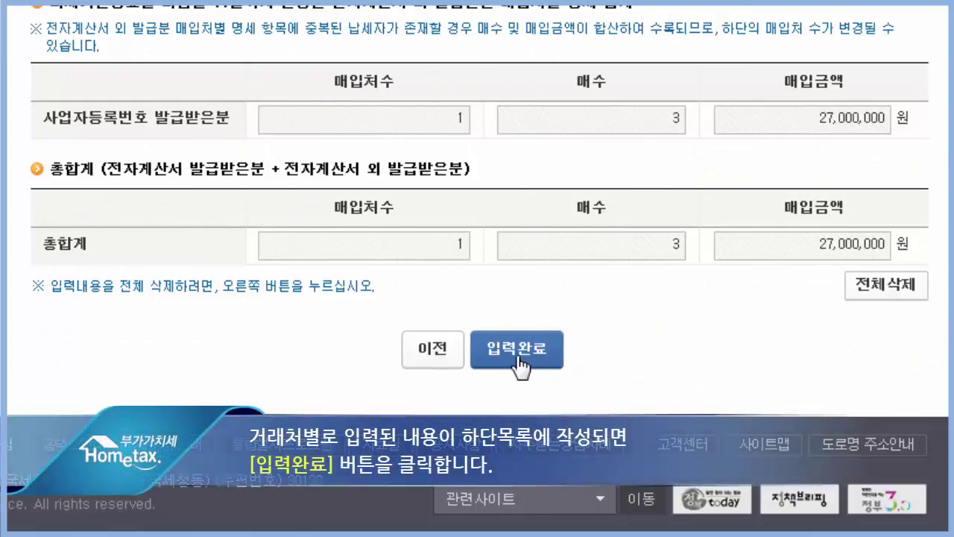
left_click(518, 357)
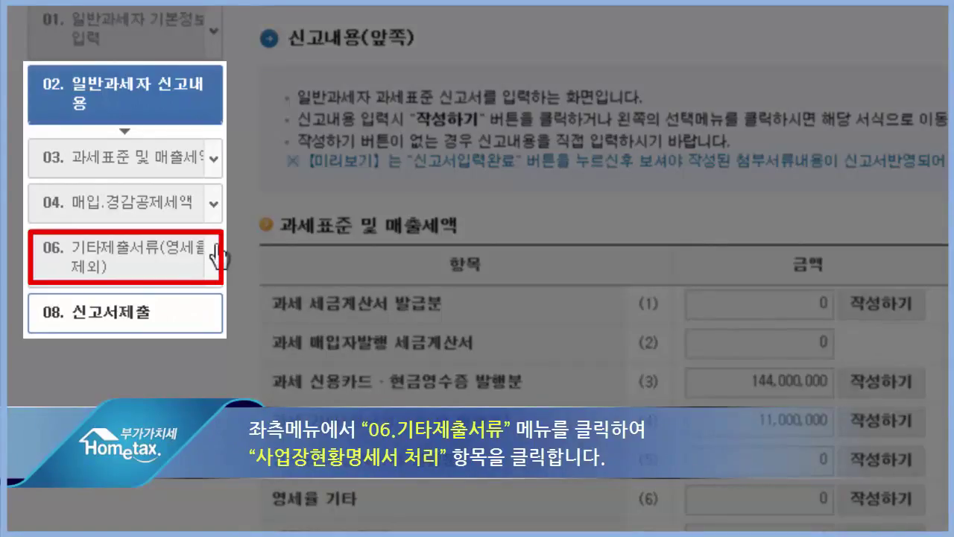
Open 사업장현황명세서 처리 from the other submission documents (06. 기타제출서류), saving the current return contents.
left_click(216, 257)
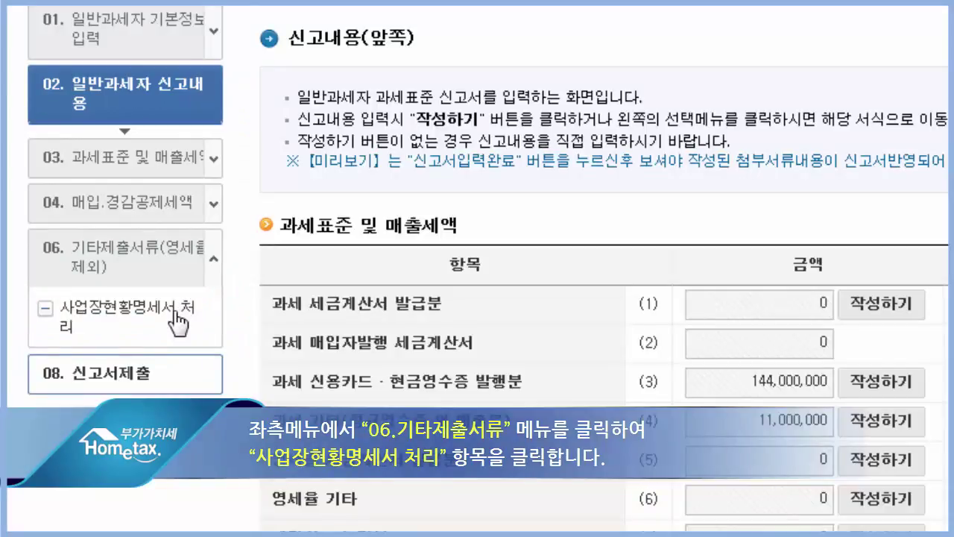
left_click(177, 317)
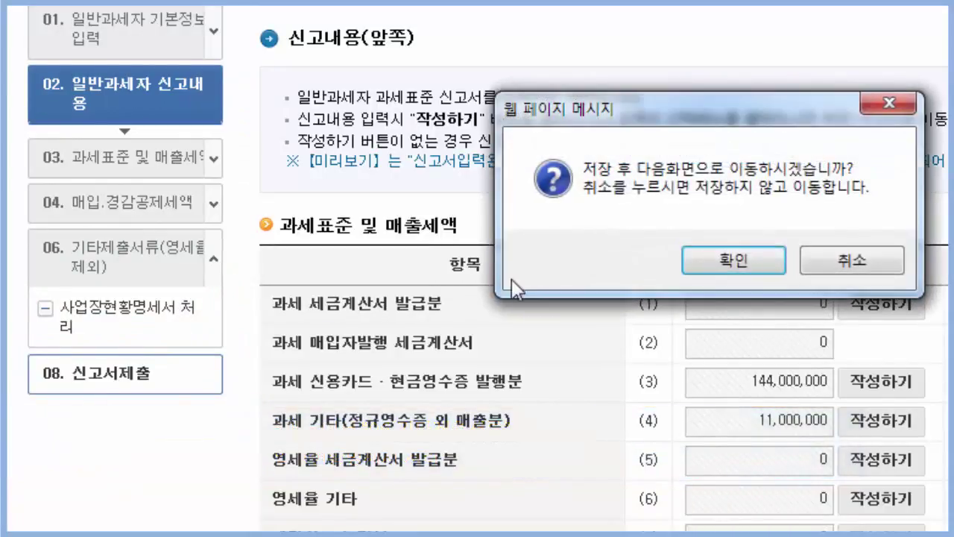
left_click(726, 259)
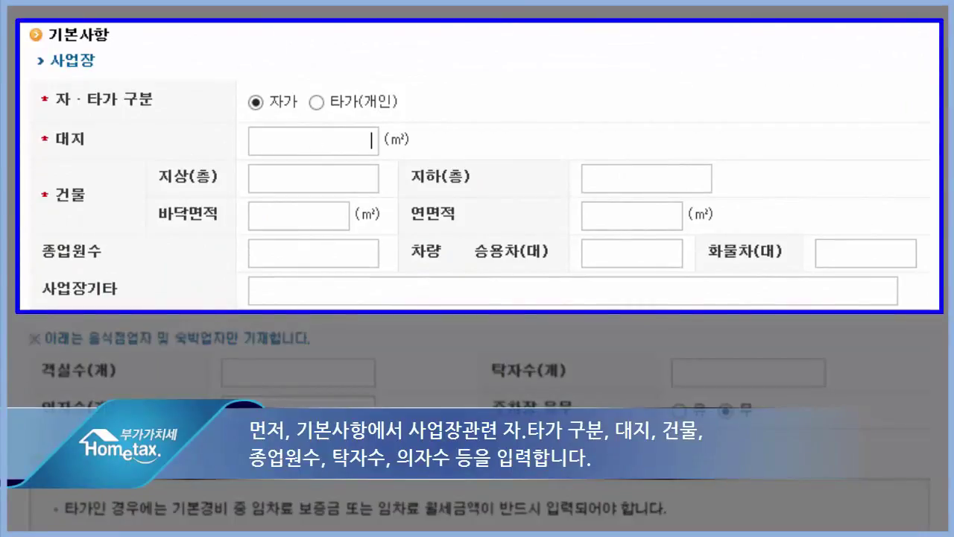
Fill in workplace details: 200 m² site, 3 floors, 0 basement, 180 m² floor and total area, 10 employees, 1 truck, 5 rooms, 5 tables, 20 chairs.
type("200")
key("Tab")
type("3")
key("Tab")
type("0")
key("Tab")
type("180")
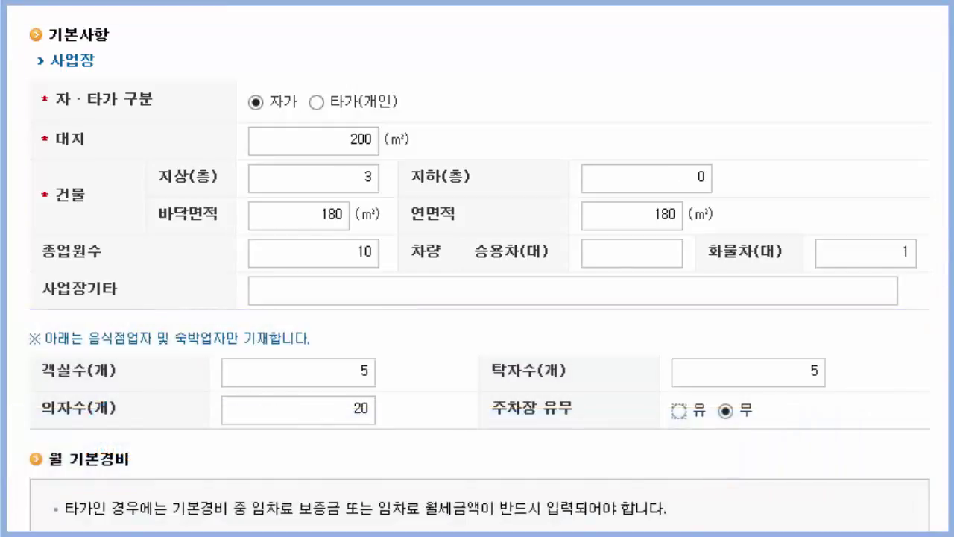
Set monthly expenses in 천원 to 1,000,000 for 전기/가스료, 500,000 for 수도료 and 1,000,000 for 인건비, and complete the form.
scroll(477, 268, "down", 1)
scroll(477, 269, "down", 4)
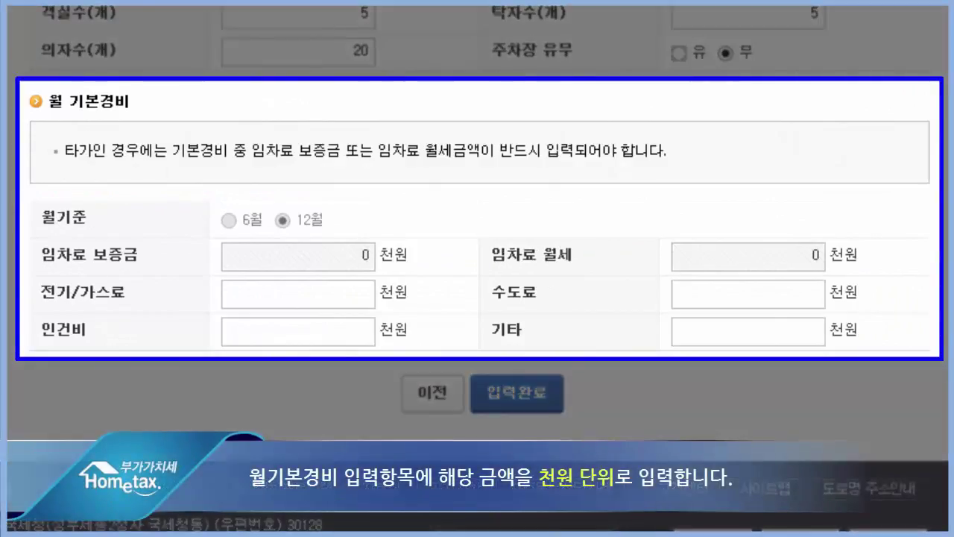
left_click(365, 294)
type("1000000")
key("Tab")
type("500000")
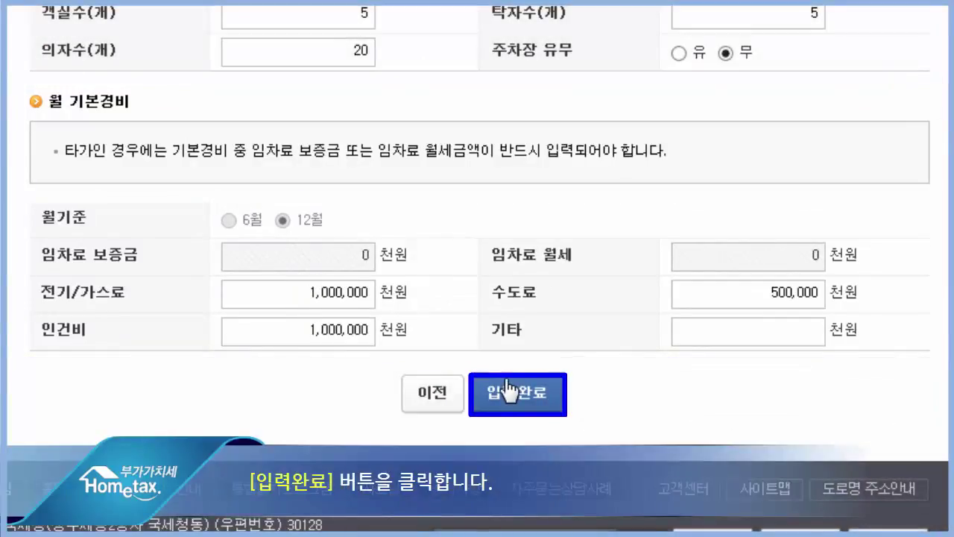
left_click(506, 389)
left_click(534, 290)
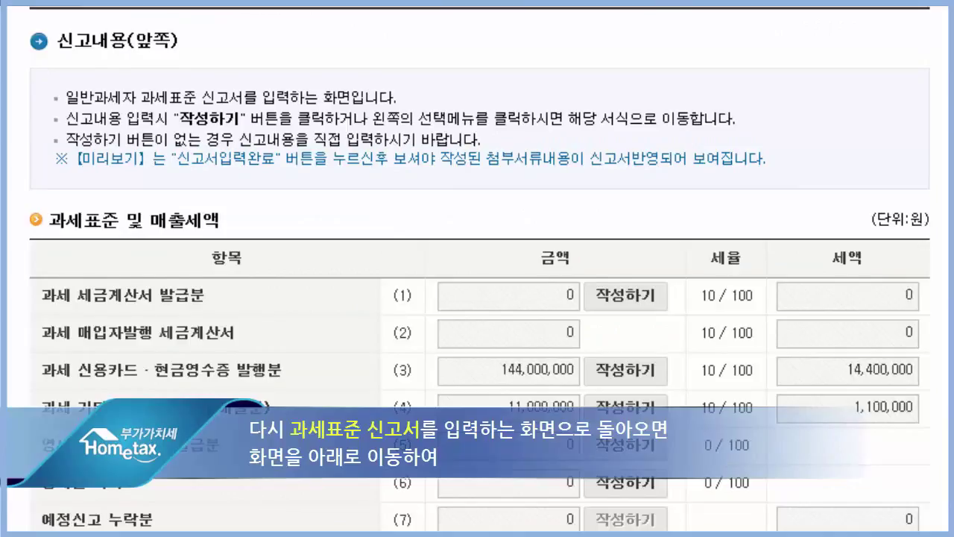
Check the final payable tax under 최종 납부(환급) 세액, complete the return entry (신고서 입력완료) and save the return.
scroll(479, 268, "down", 8)
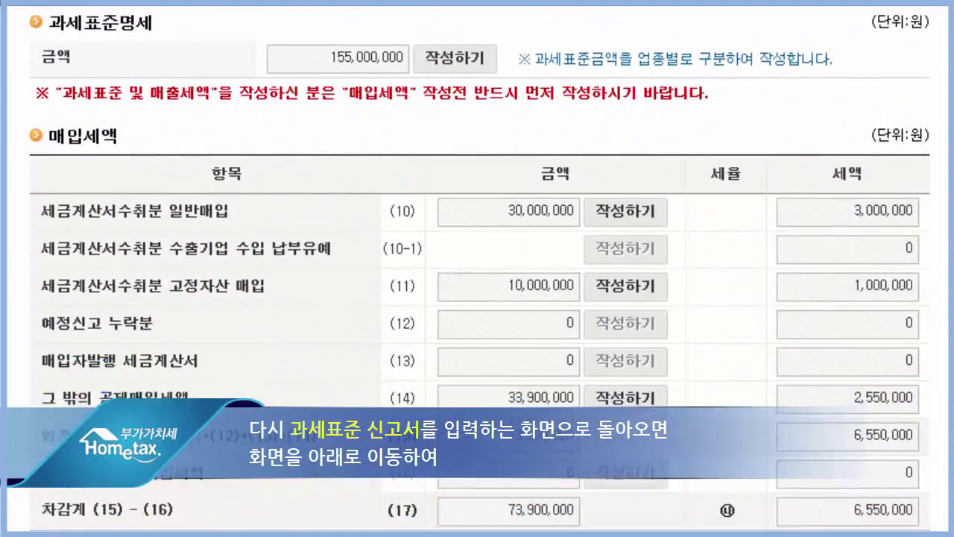
scroll(479, 268, "down", 9)
scroll(479, 268, "down", 3)
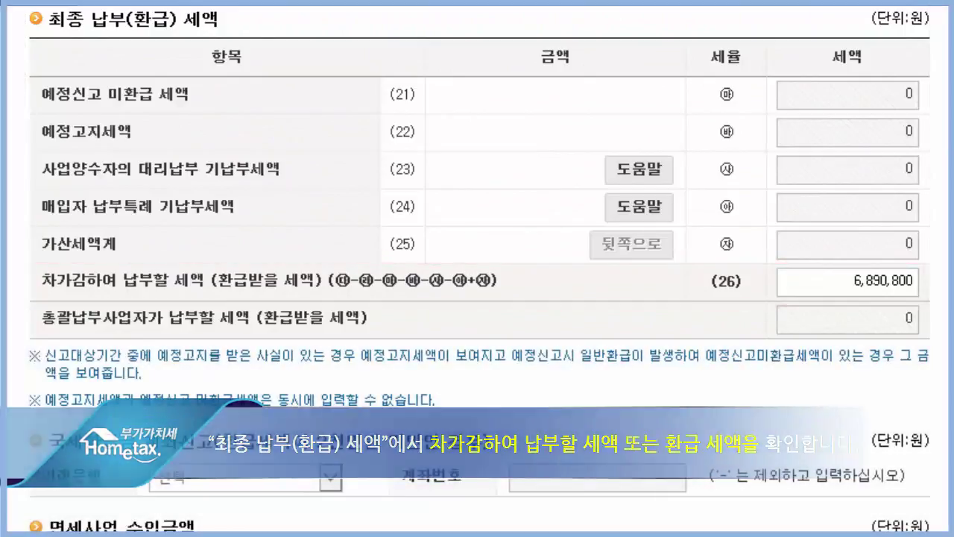
scroll(477, 268, "down", 1)
scroll(477, 269, "down", 4)
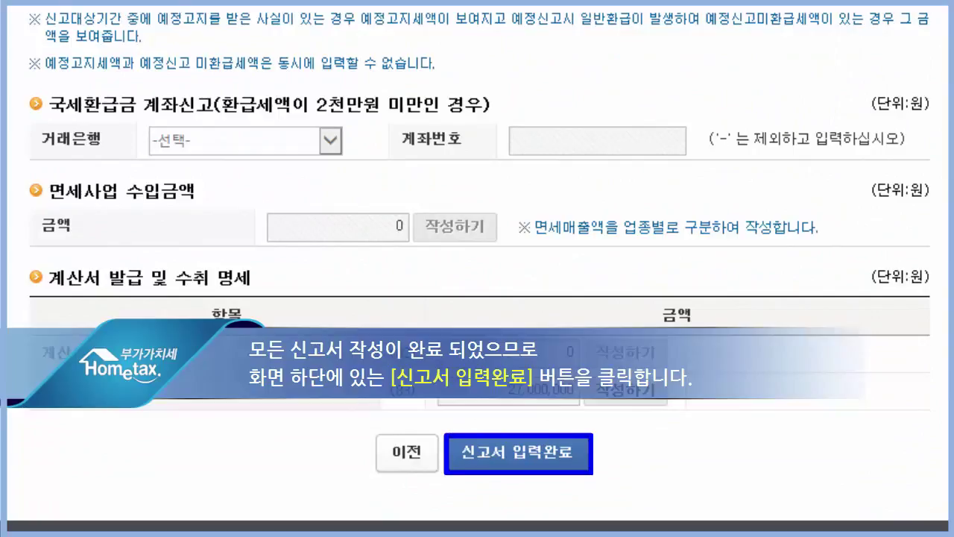
left_click(507, 456)
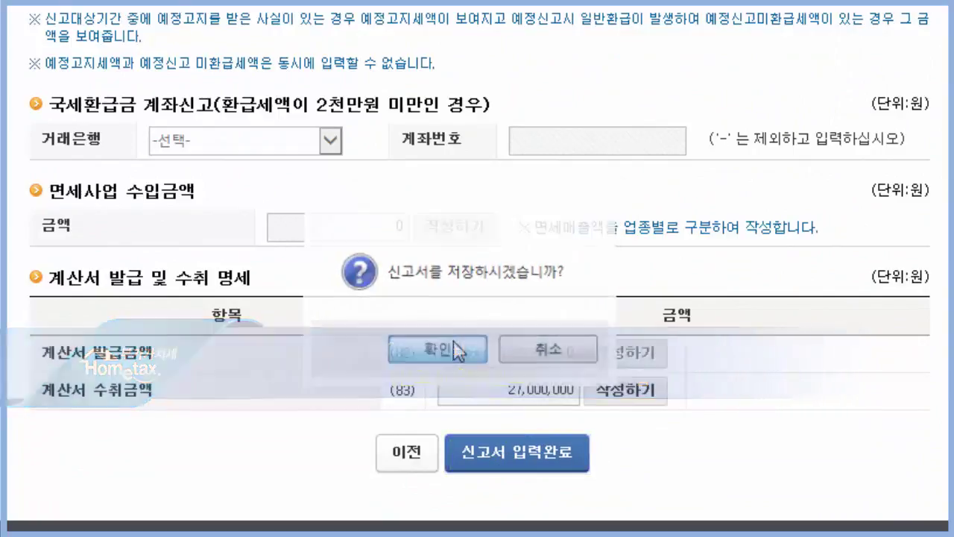
left_click(453, 341)
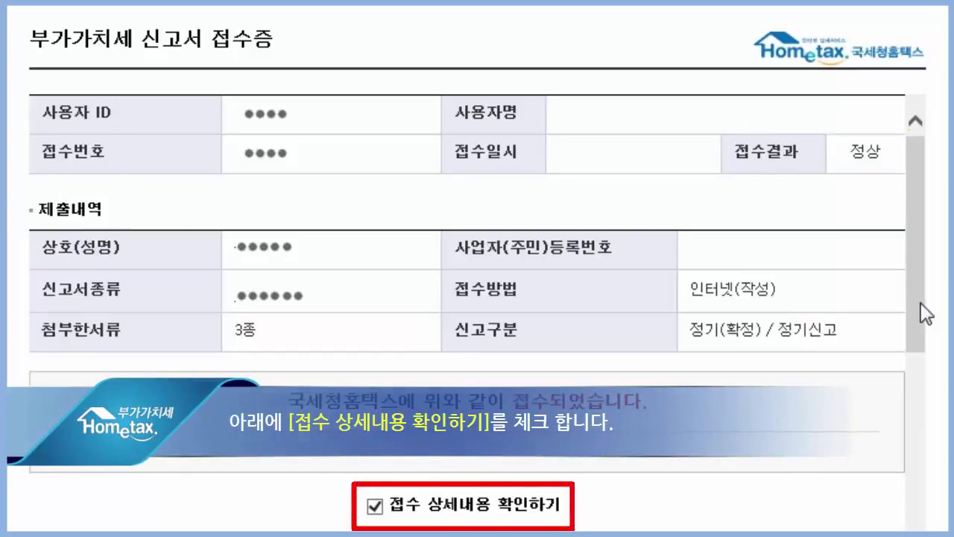
Mark the receipt's 상세내역 as reviewed (확인하였습니다.), look up the payment slip with its virtual account, and close the receipt.
left_click_drag(924, 313, 916, 419)
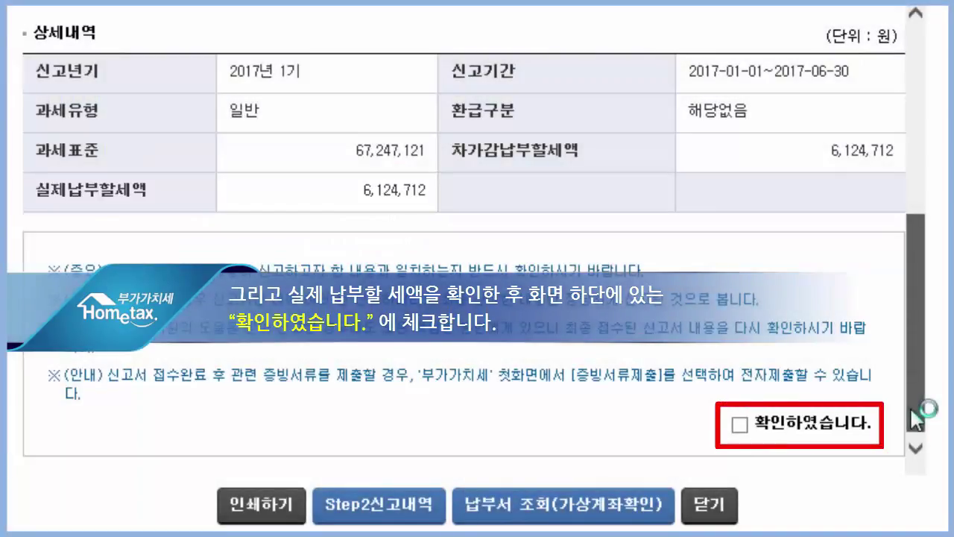
left_click(740, 424)
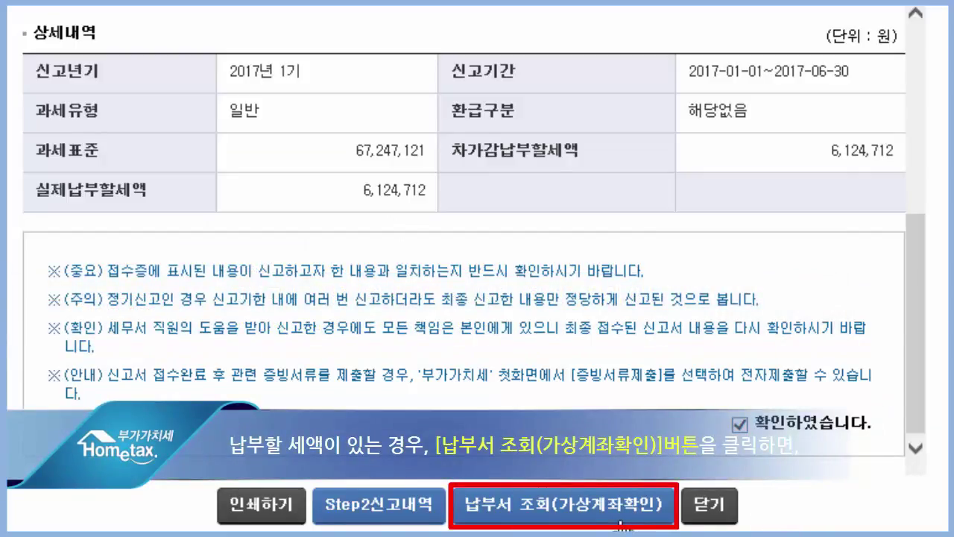
left_click(604, 514)
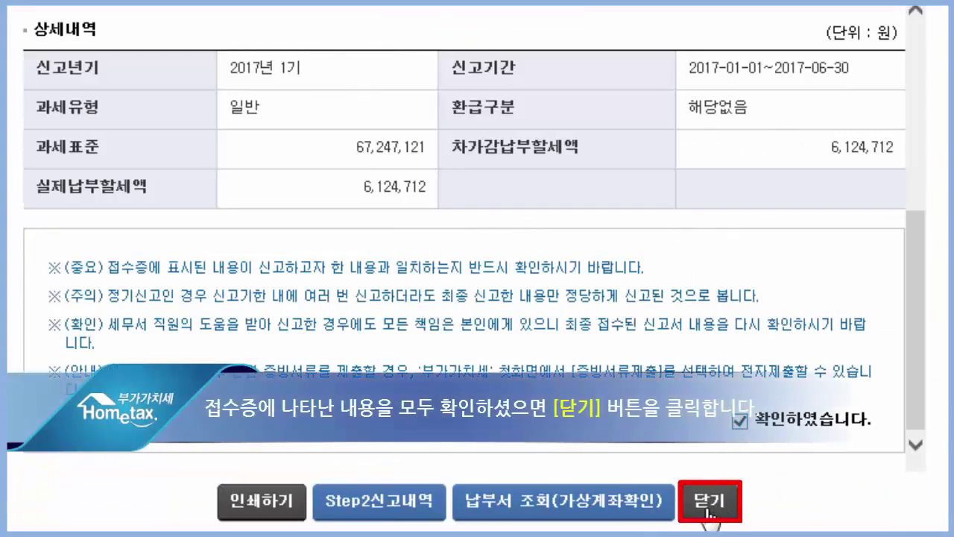
left_click(711, 509)
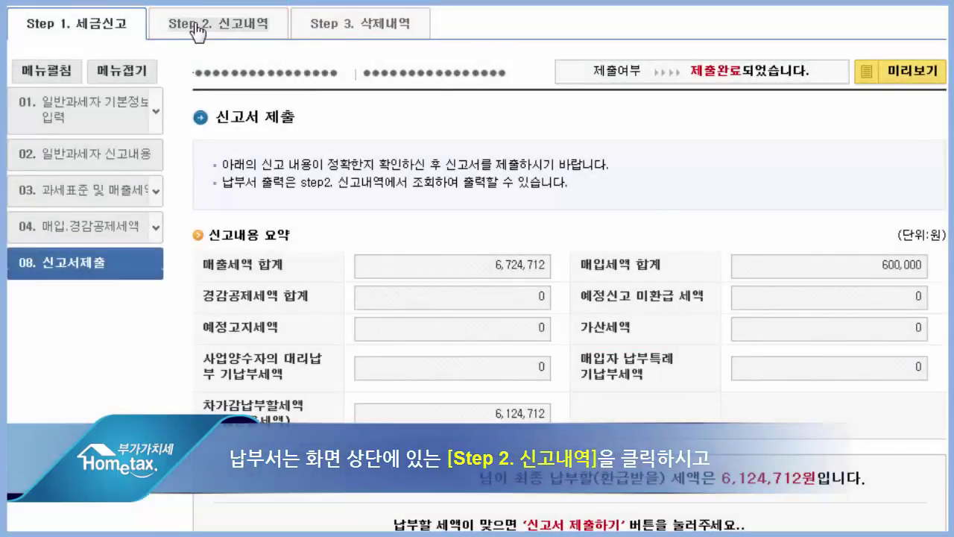
Query the submitted returns in Step 2. 신고내역 and view the VAT return's payment slip (납부서), closing it after viewing.
left_click(197, 25)
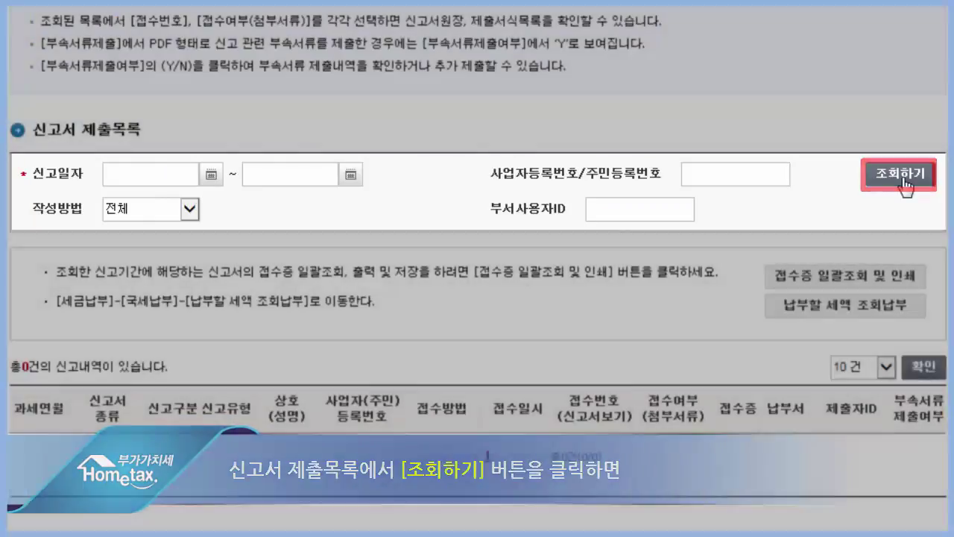
left_click(909, 183)
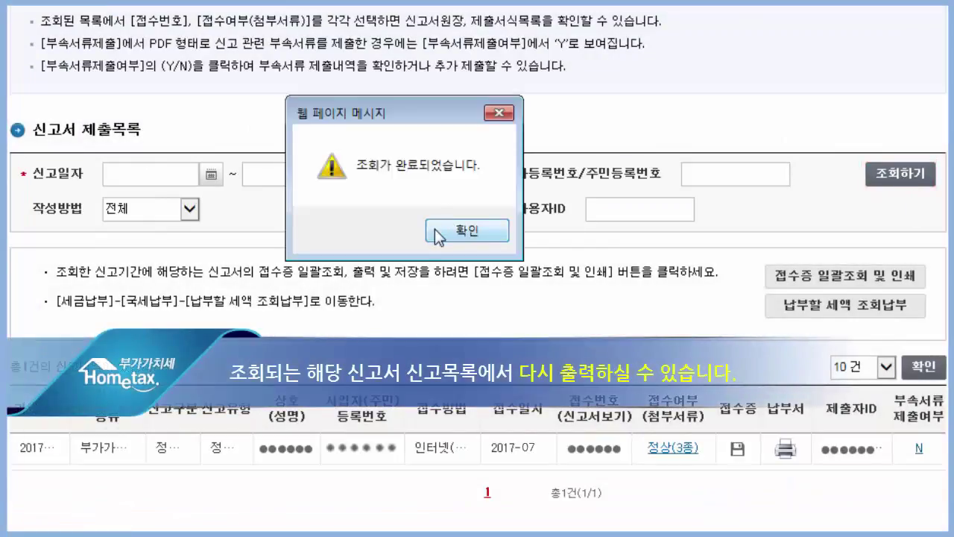
left_click(436, 228)
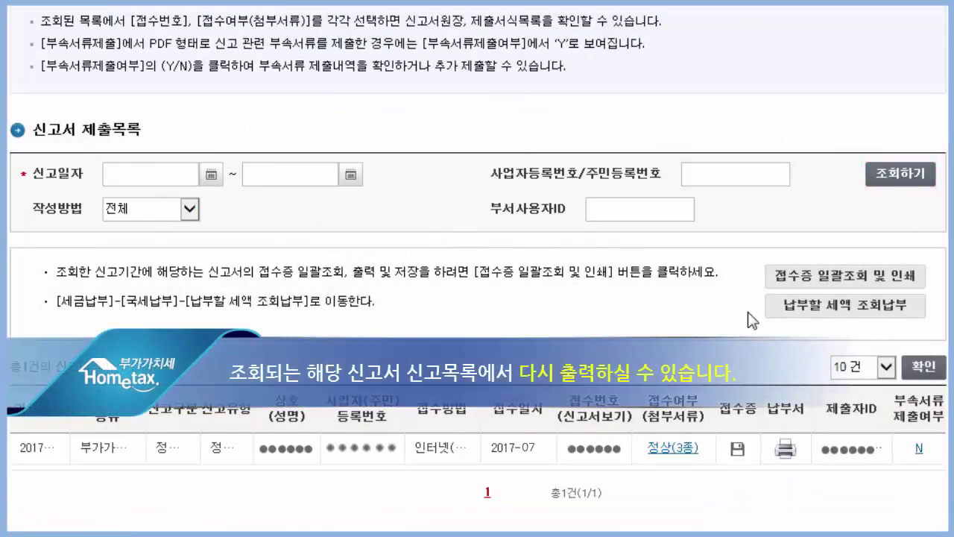
left_click(786, 452)
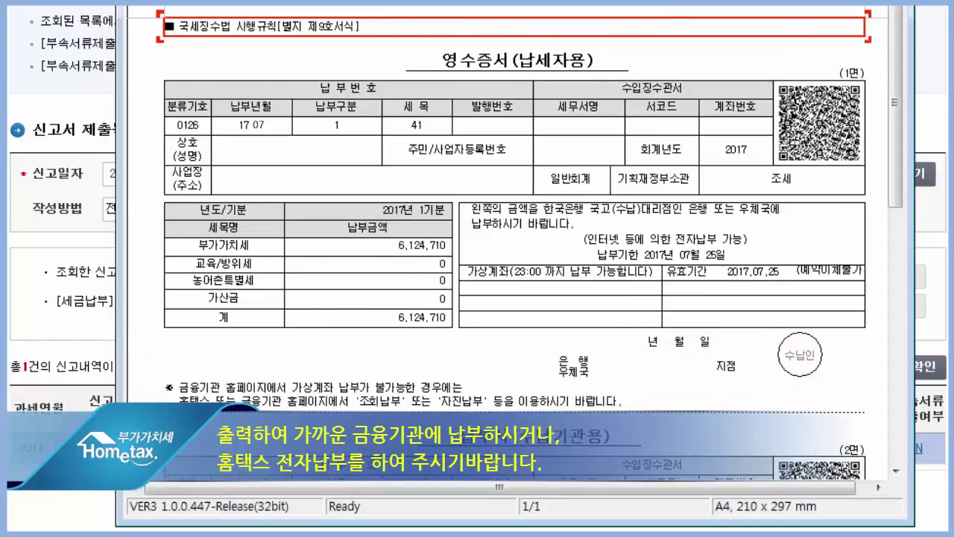
left_click(897, 6)
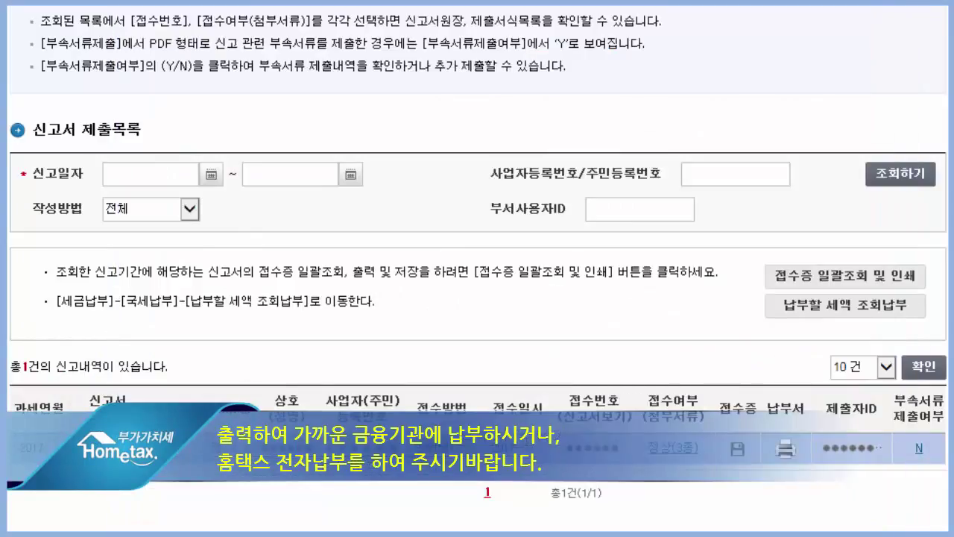